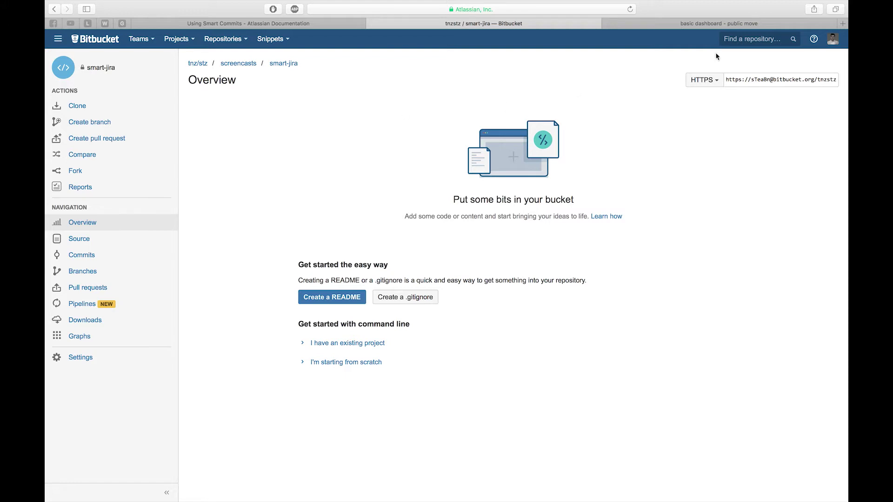
# Show the tnz/stz team's OAuth settings in Bitbucket, where the JIRA consumer is listed.
pyautogui.click(832, 38)
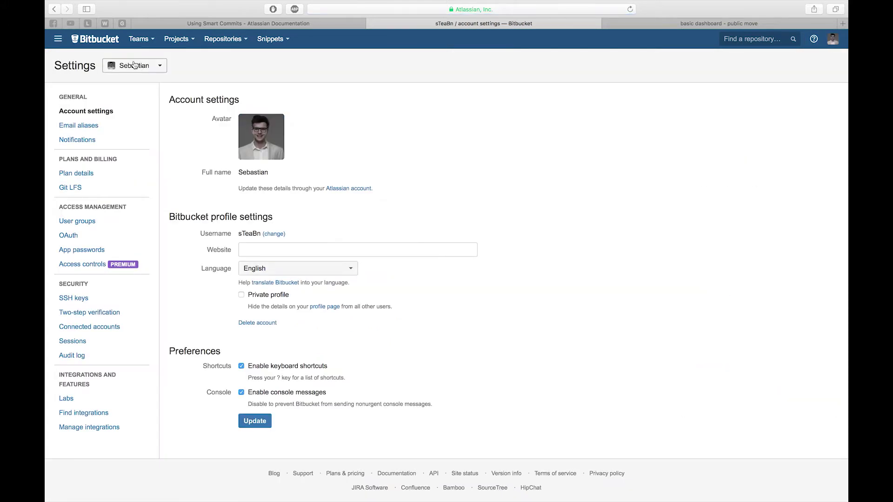
pyautogui.click(135, 66)
pyautogui.click(134, 93)
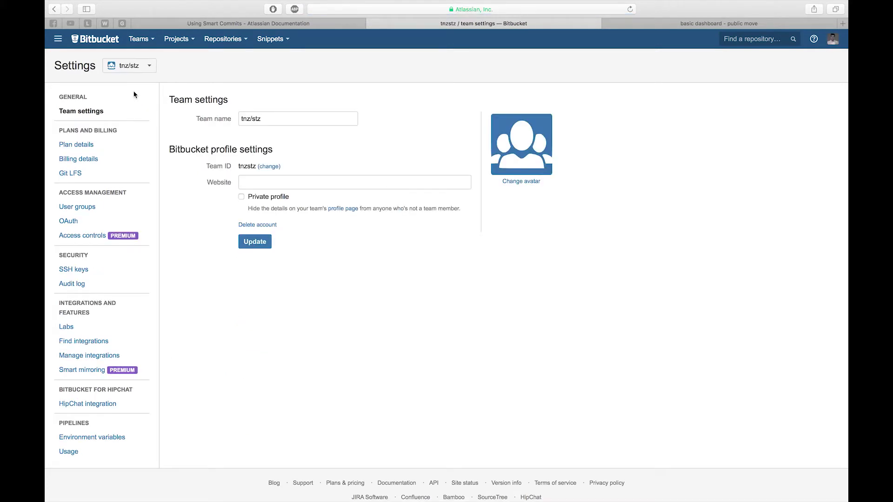
pyautogui.click(76, 223)
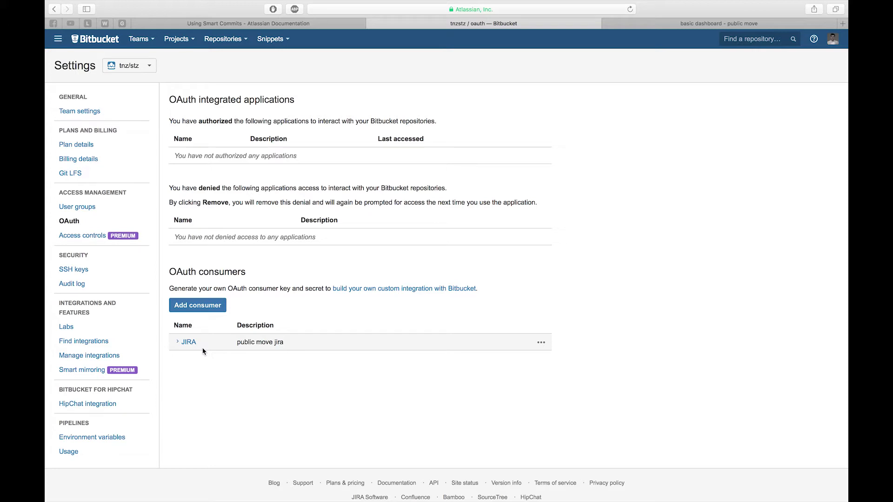
pyautogui.click(691, 25)
# Go to the DVCS accounts page under Jira's Applications administration.
pyautogui.click(809, 60)
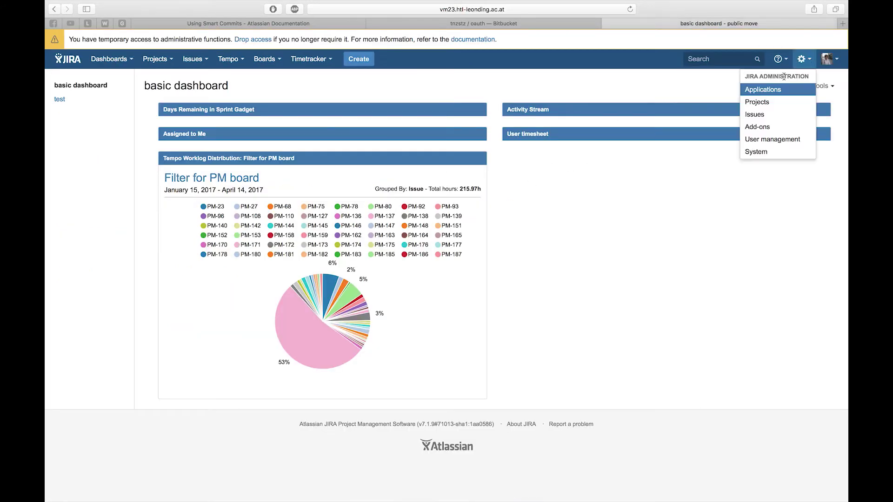
pyautogui.click(775, 90)
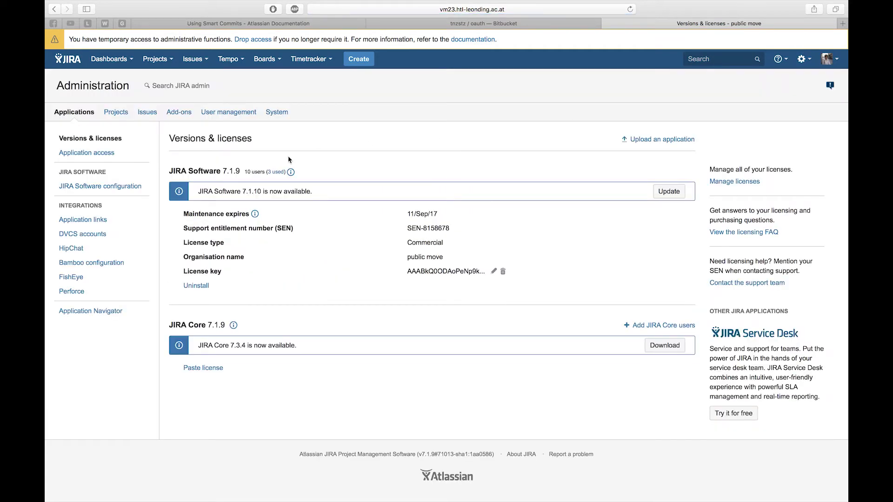
pyautogui.click(77, 235)
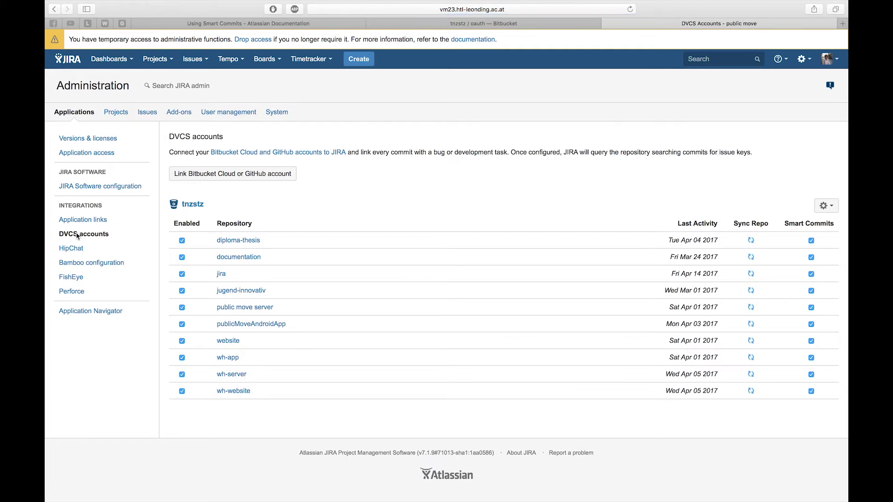
# Start and cancel linking a Bitbucket account, then review the tnzstz account's options unchanged.
pyautogui.click(198, 179)
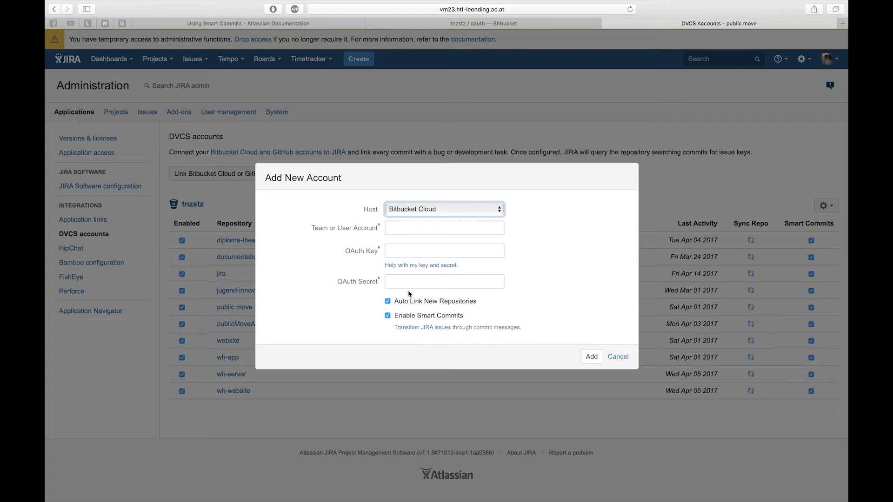
pyautogui.click(624, 358)
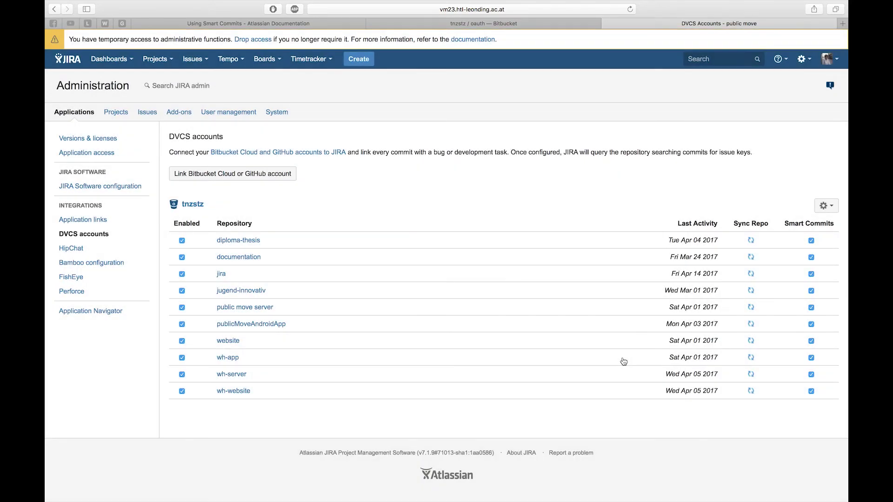
pyautogui.click(831, 208)
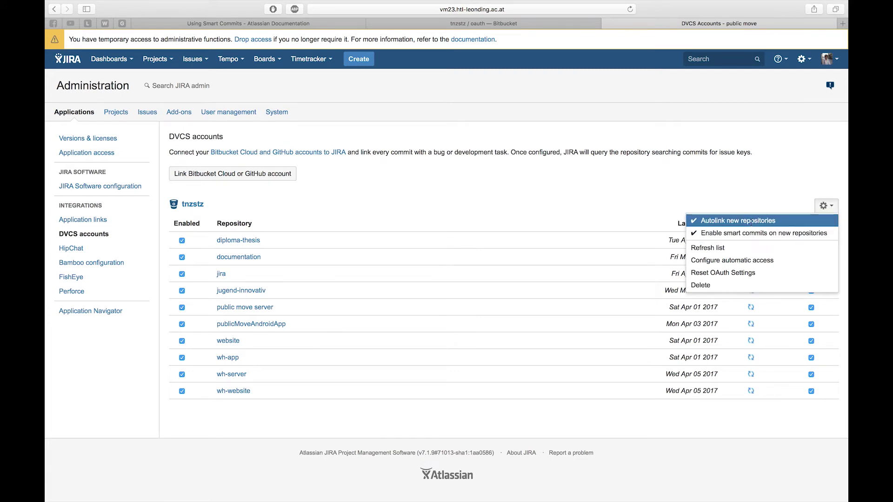
pyautogui.click(630, 196)
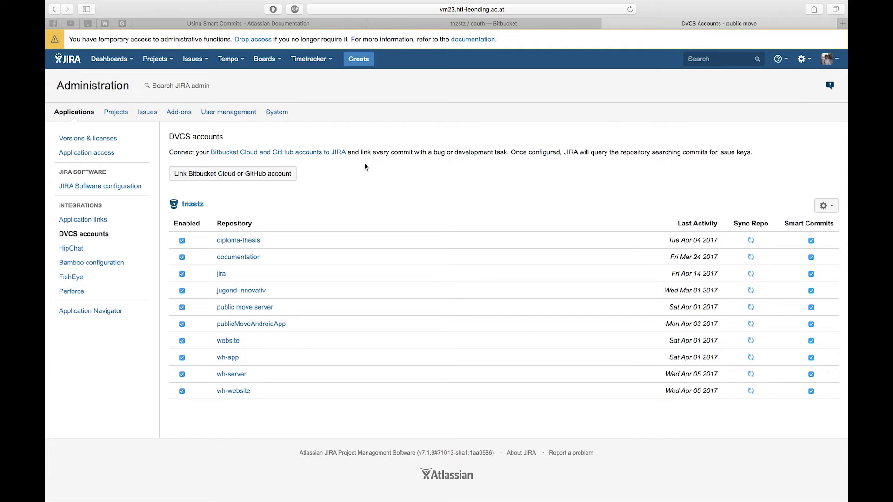
# Create a Scrum software development project named smart-jira with key SMAR.
pyautogui.click(159, 61)
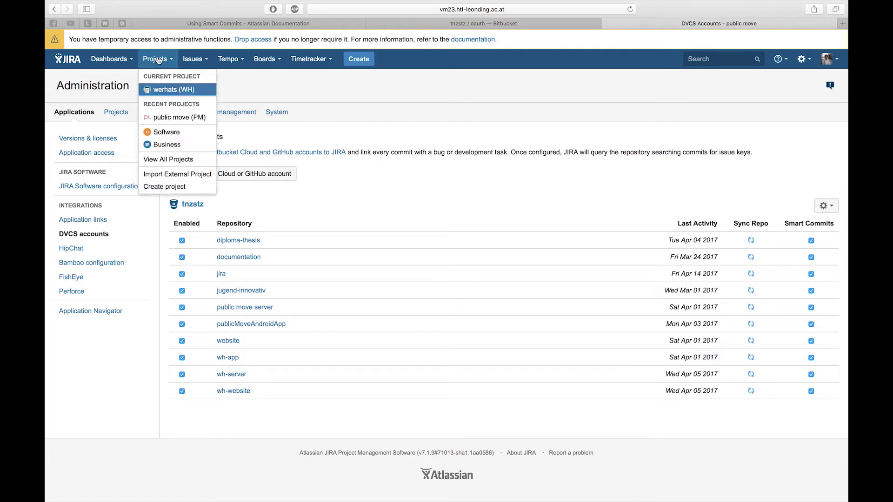
pyautogui.click(158, 190)
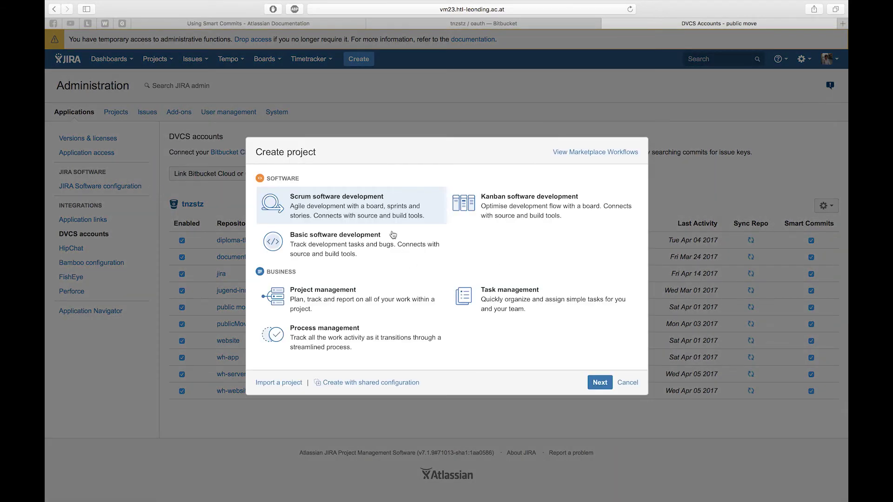
pyautogui.click(601, 382)
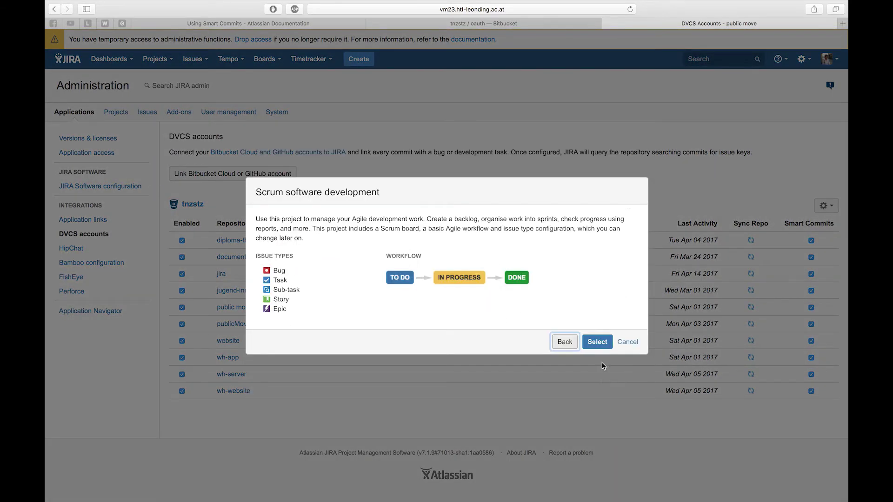
pyautogui.click(603, 341)
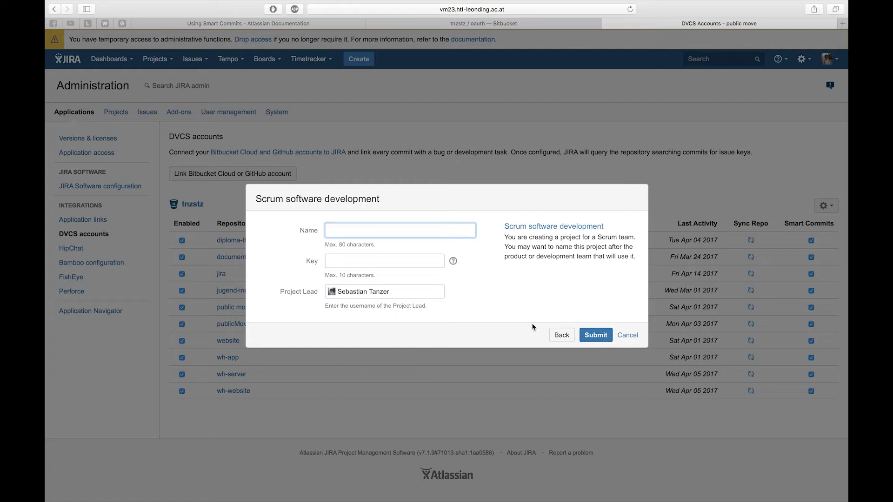
pyautogui.write('smart-jira')
pyautogui.click(603, 335)
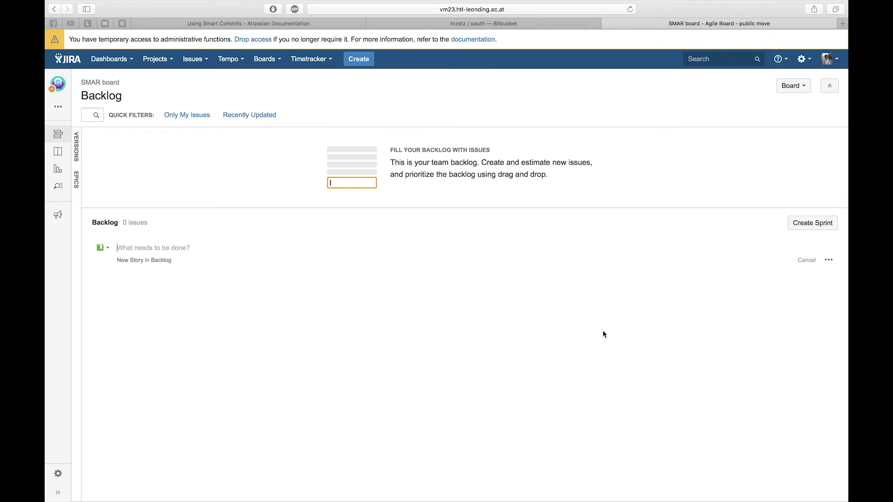
# Enter backlog stories 'Create first file', 'Add first word' and 'Insert smily ;)'.
pyautogui.write('Create first file')
pyautogui.press('Return')
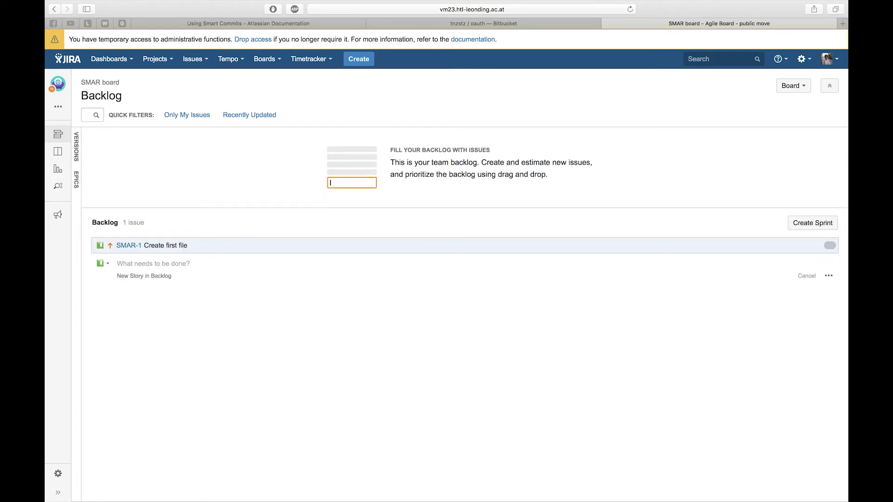
pyautogui.write('Add first word')
pyautogui.press('Return')
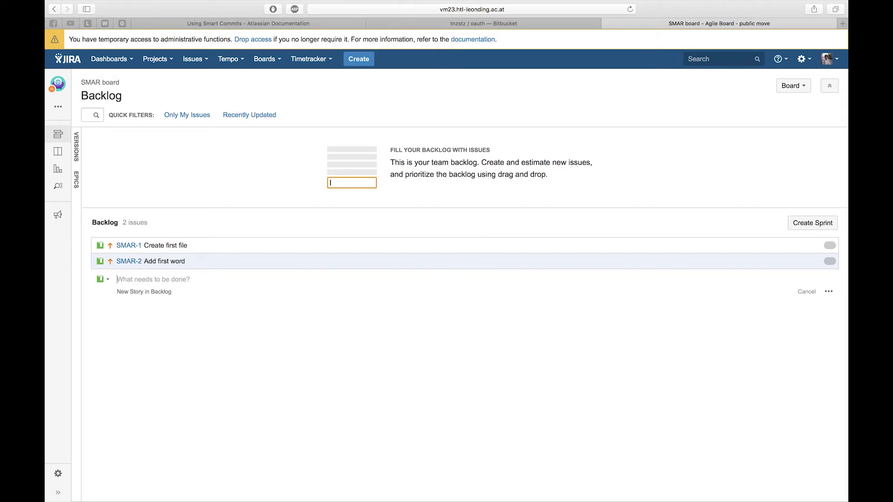
pyautogui.write('INs')
pyautogui.press('BackSpace')
pyautogui.press('BackSpace')
pyautogui.press('BackSpace')
pyautogui.press('BackSpace')
pyautogui.write('nsert smil')
pyautogui.press('Return')
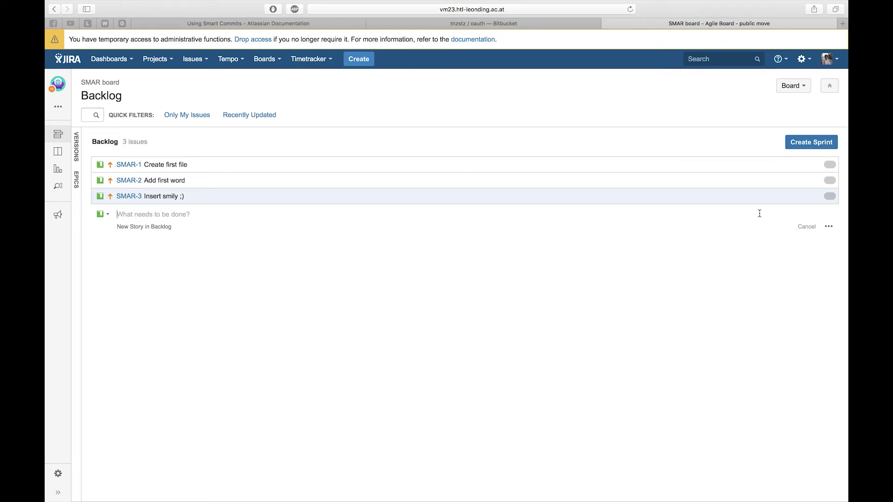
# Create SMAR Sprint 1 and move the backlog stories into it.
pyautogui.click(812, 142)
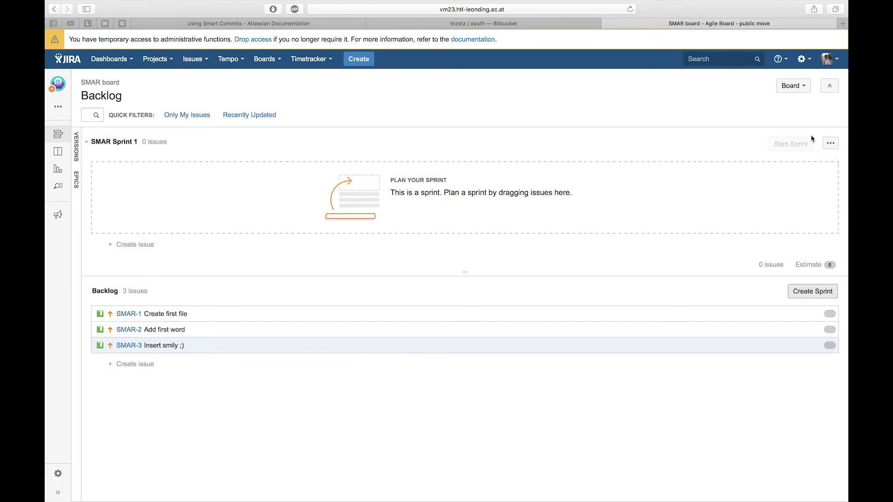
pyautogui.moveTo(314, 312); pyautogui.dragTo(375, 186)
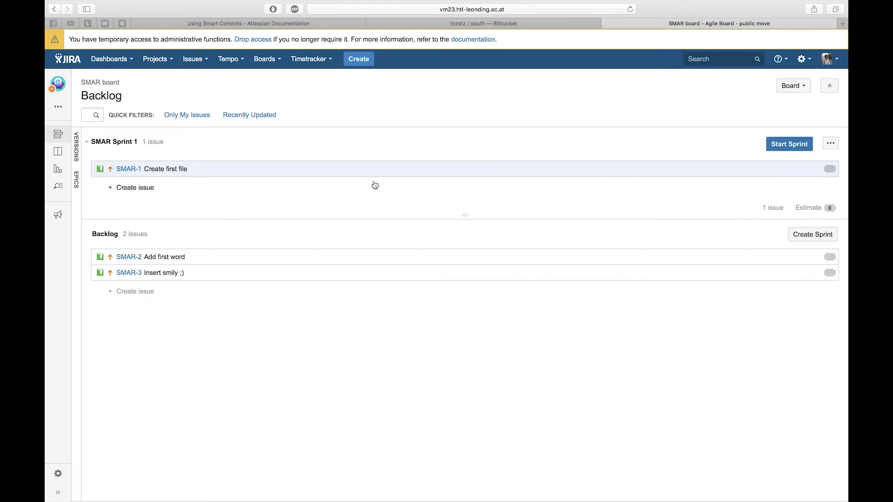
pyautogui.moveTo(283, 261); pyautogui.dragTo(265, 207)
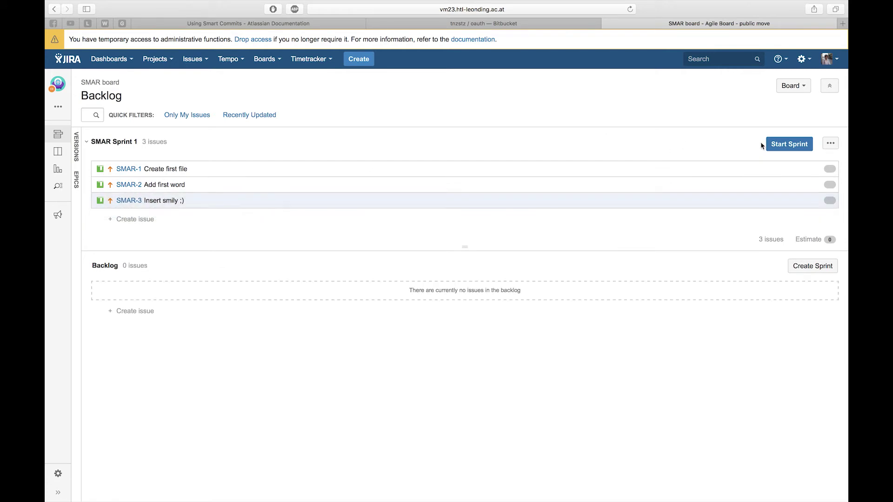
# Start SMAR Sprint 1 with a 1 week duration and move SMAR-1 to In Progress.
pyautogui.click(796, 148)
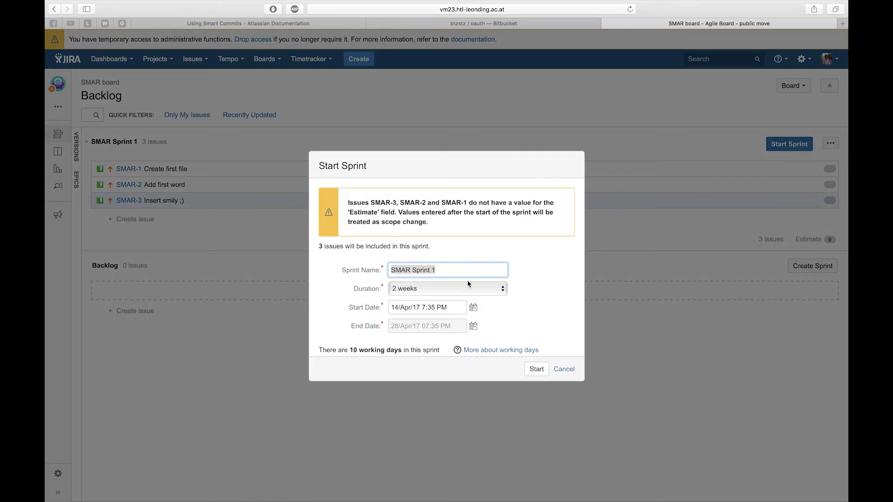
pyautogui.click(470, 289)
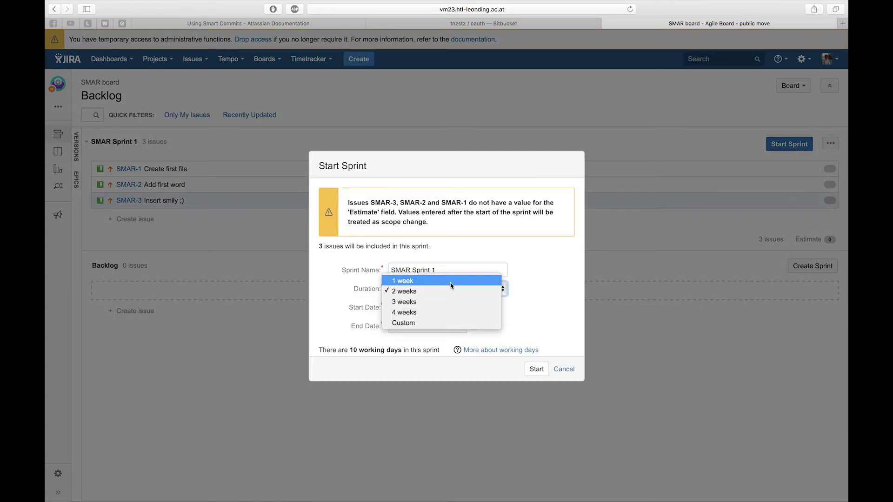
pyautogui.click(451, 283)
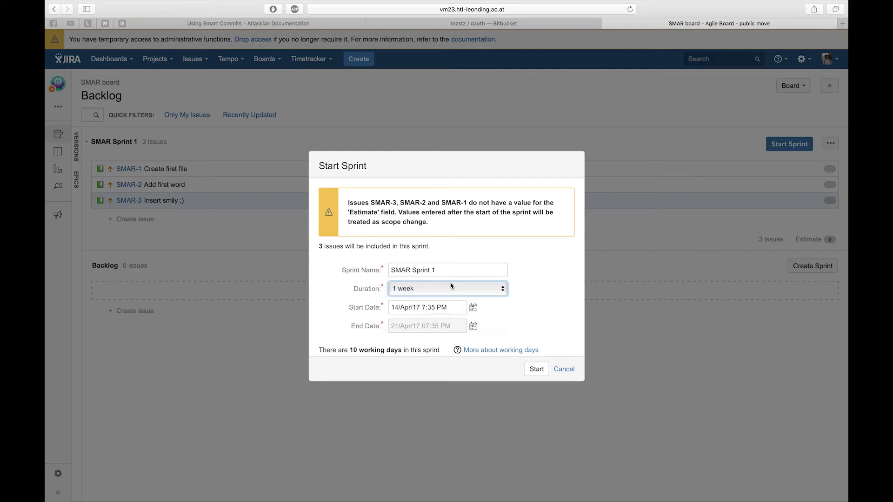
pyautogui.click(539, 370)
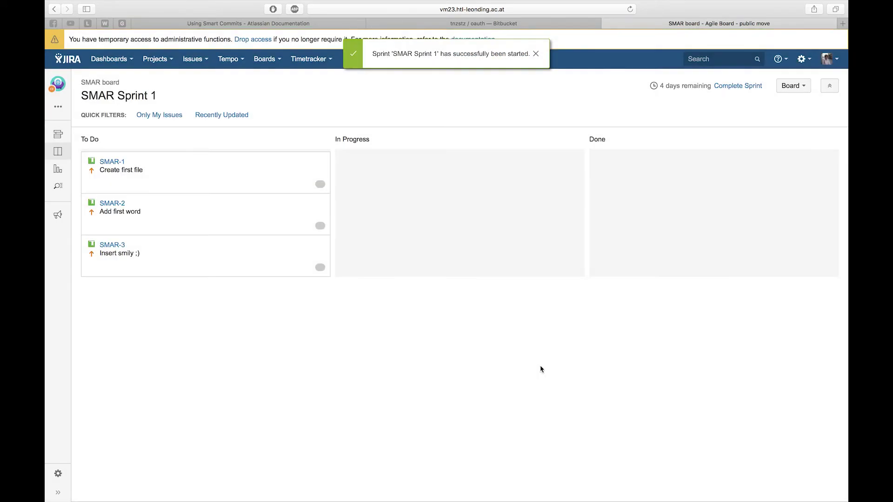
pyautogui.moveTo(219, 176); pyautogui.dragTo(477, 174)
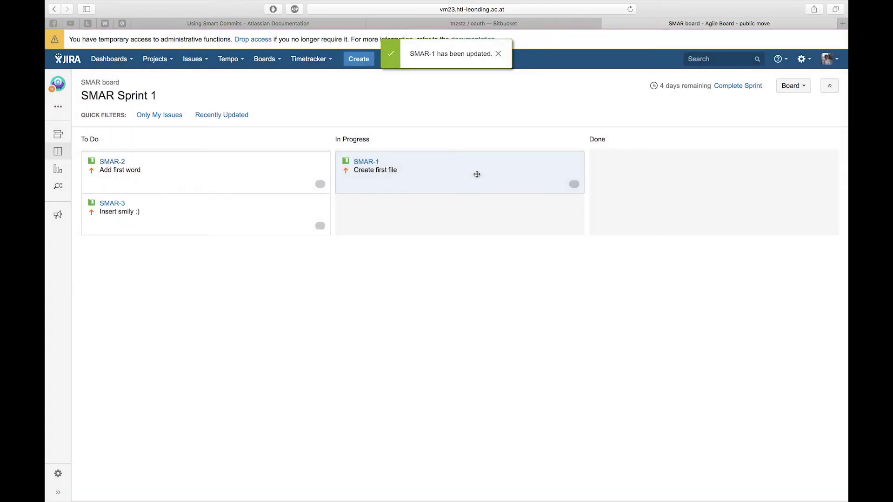
pyautogui.hotkey('ctrl', 'Right')
# Save Atom's new untitled file under the name first-file.txt.
pyautogui.moveTo(138, 8)
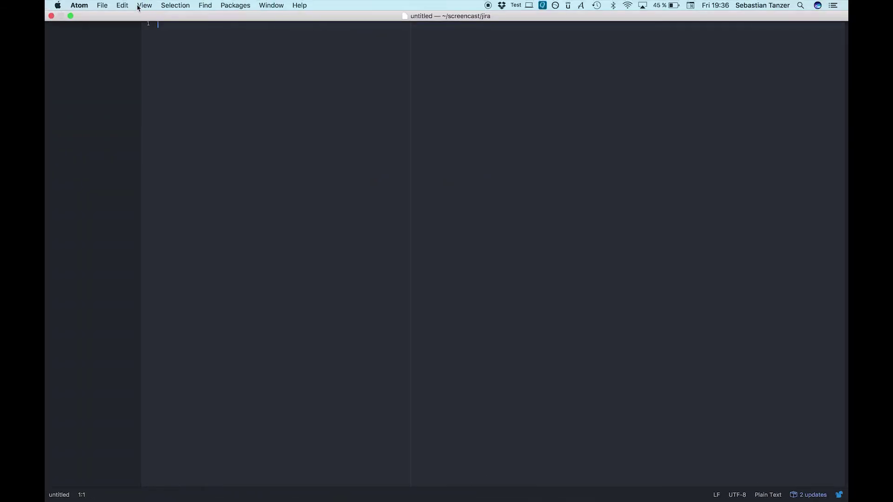
pyautogui.press('super+s')
pyautogui.write('first-file.txt')
pyautogui.press('Return')
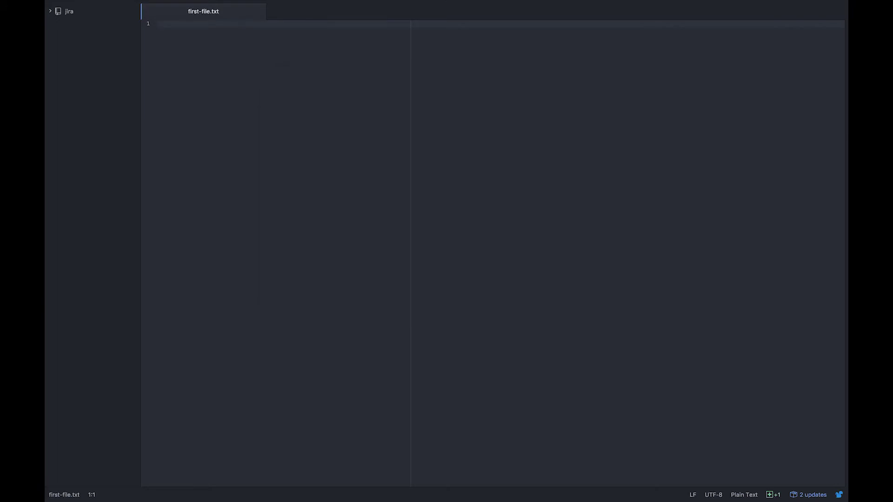
pyautogui.hotkey('ctrl', 'Right')
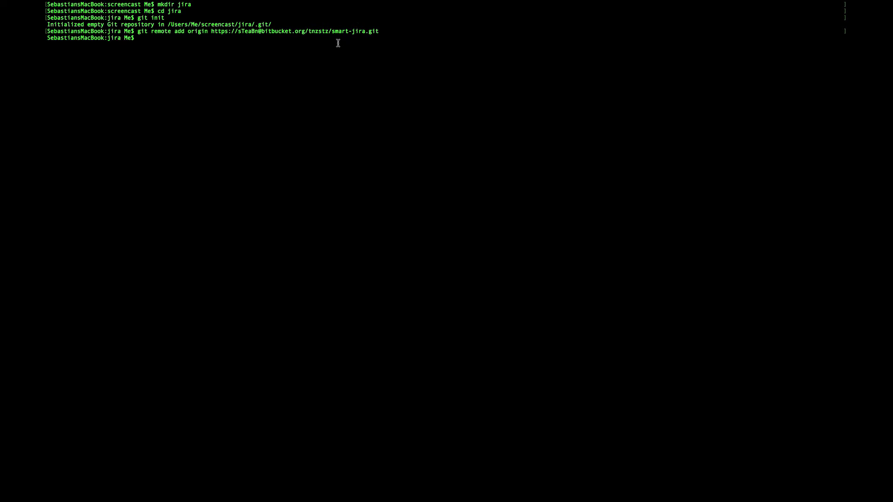
# Stage the txt files and commit them with message 'SMAR-1 Added first file'.
pyautogui.write('git add *.txt')
pyautogui.press('Return')
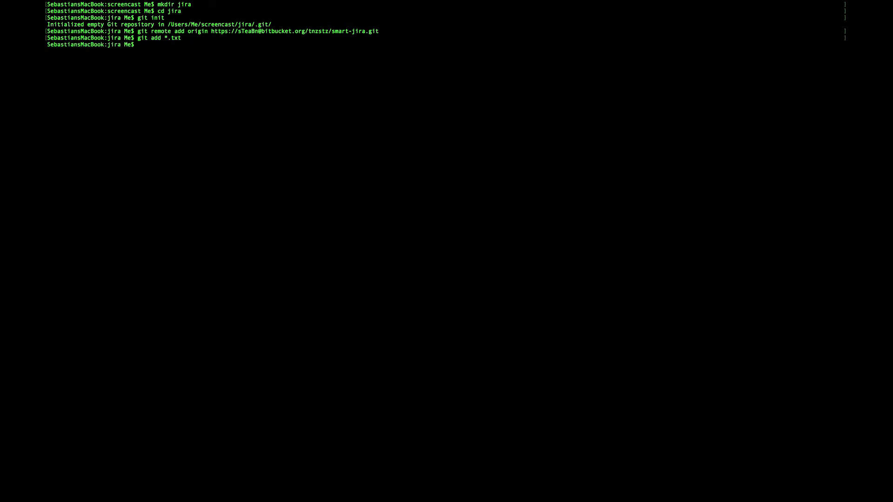
pyautogui.write('git commit -m "SMAR-1 Added first')
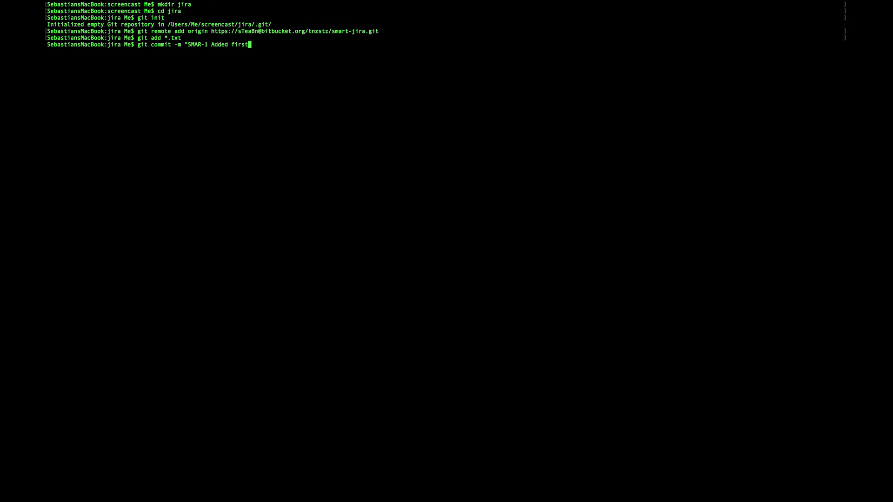
pyautogui.write(' file')
pyautogui.write('"')
pyautogui.press('Return')
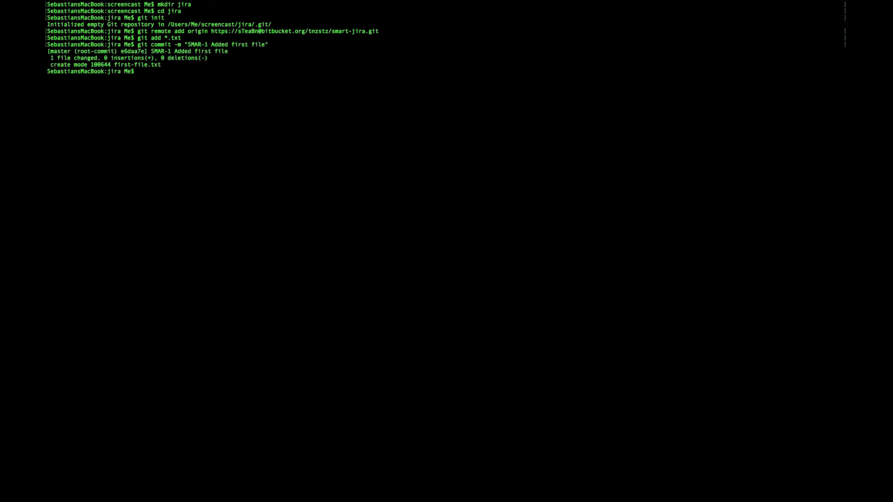
# Push master to the origin remote with git push -u origin master.
pyautogui.write('git push -u origin master')
pyautogui.press('Return')
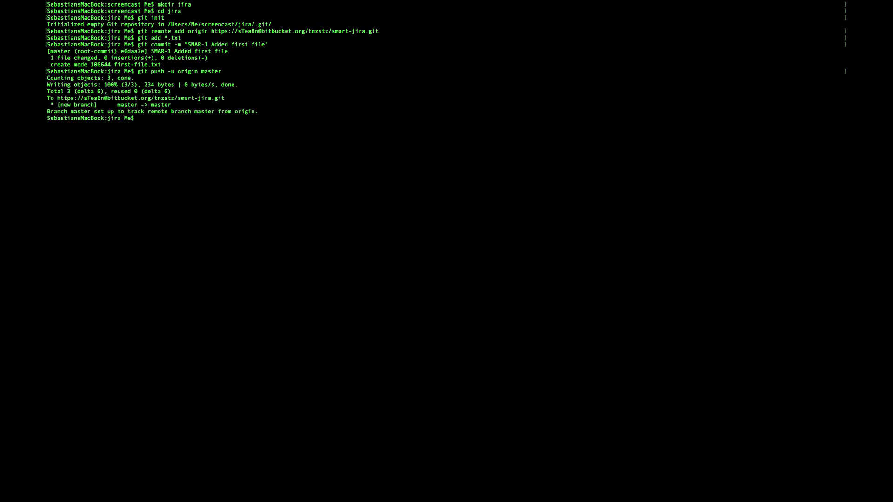
pyautogui.hotkey('ctrl', 'Left')
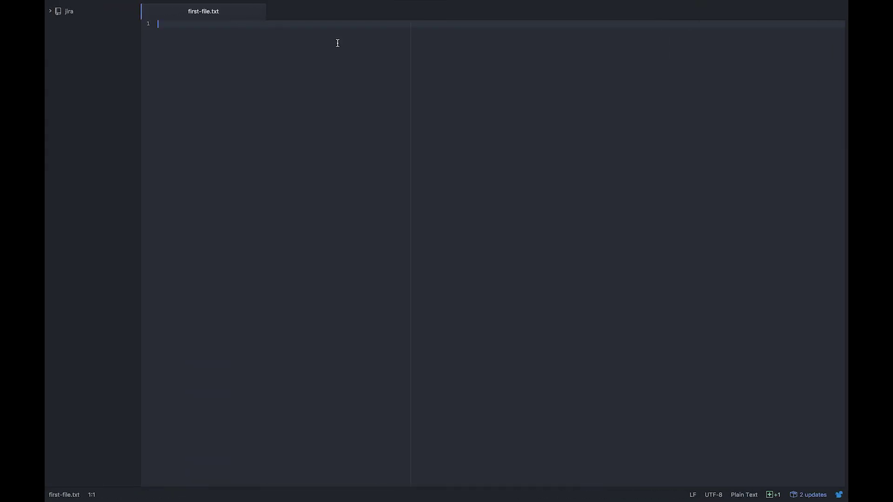
pyautogui.hotkey('ctrl', 'Right')
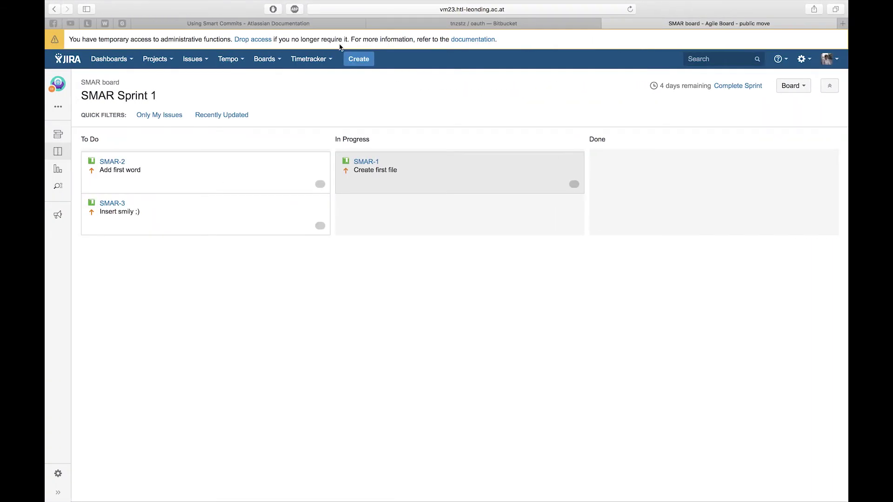
# Confirm the SMAR-1 commit in smart-jira's Bitbucket commits list, then reload the SMAR board.
pyautogui.click(402, 23)
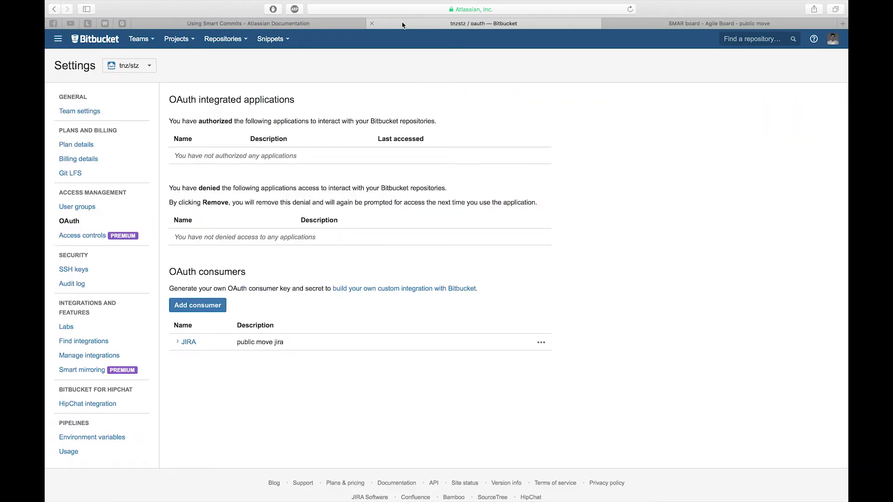
pyautogui.click(219, 41)
pyautogui.click(231, 97)
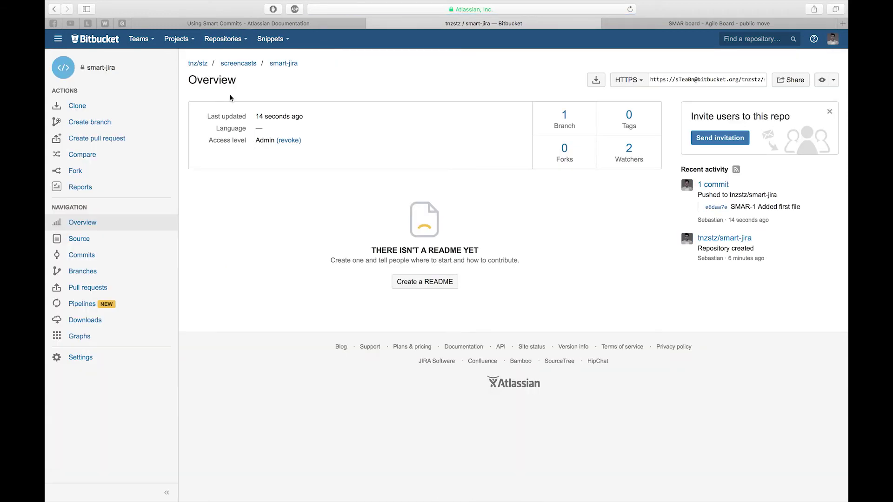
pyautogui.click(75, 258)
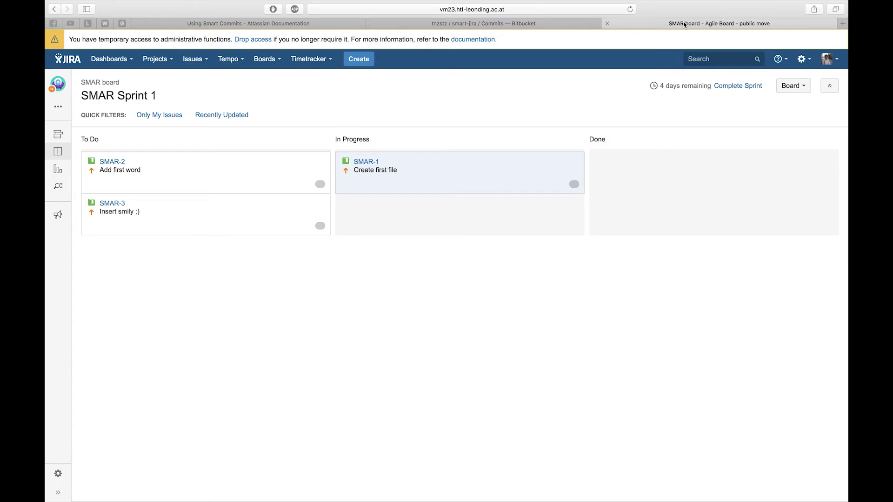
pyautogui.click(685, 23)
pyautogui.press('super+r')
# Drop temporary admin access, review SMAR-1's details, and reload the board.
pyautogui.click(252, 39)
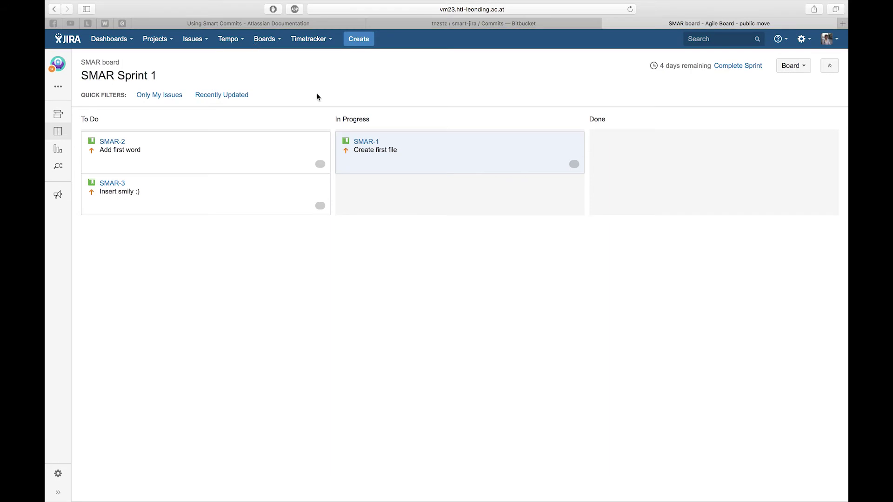
pyautogui.click(426, 154)
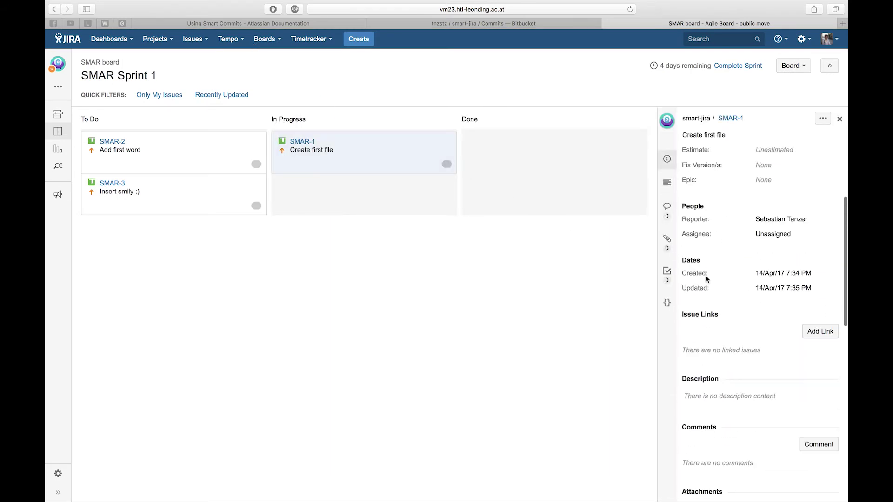
pyautogui.scroll(-5, 707, 279)
pyautogui.press('super+r')
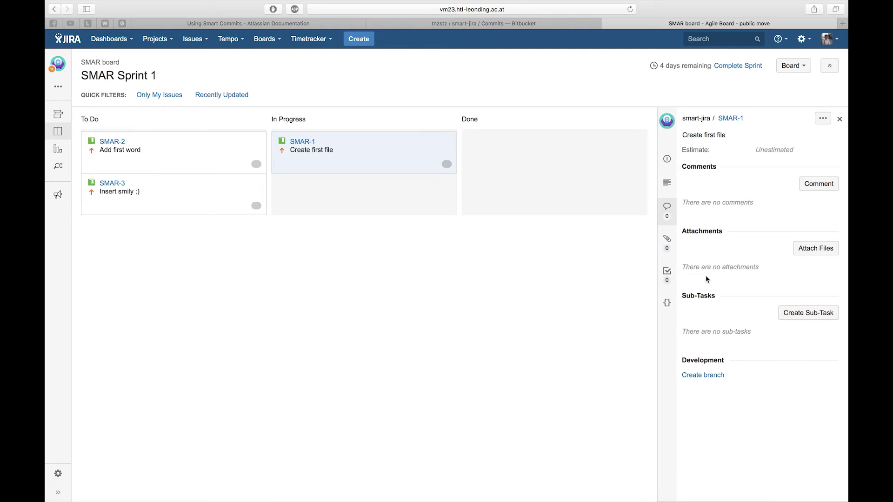
pyautogui.click(804, 39)
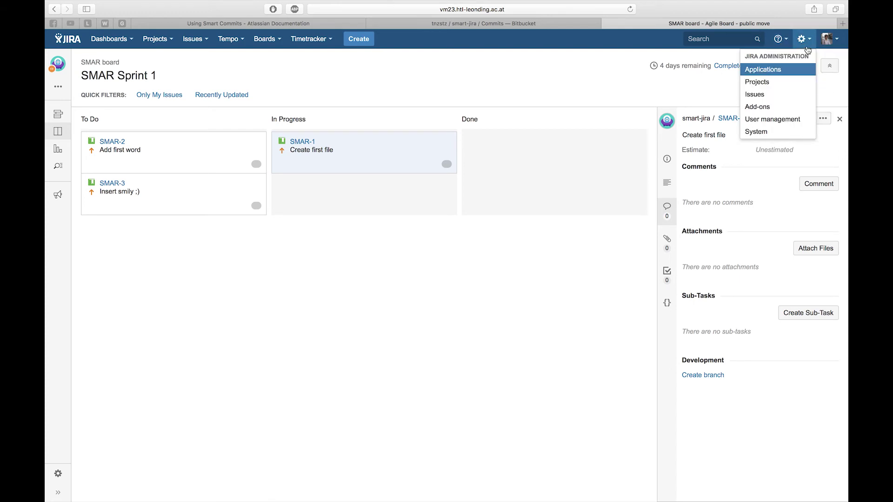
# Enter Applications administration, confirming admin access with the saved password.
pyautogui.click(793, 70)
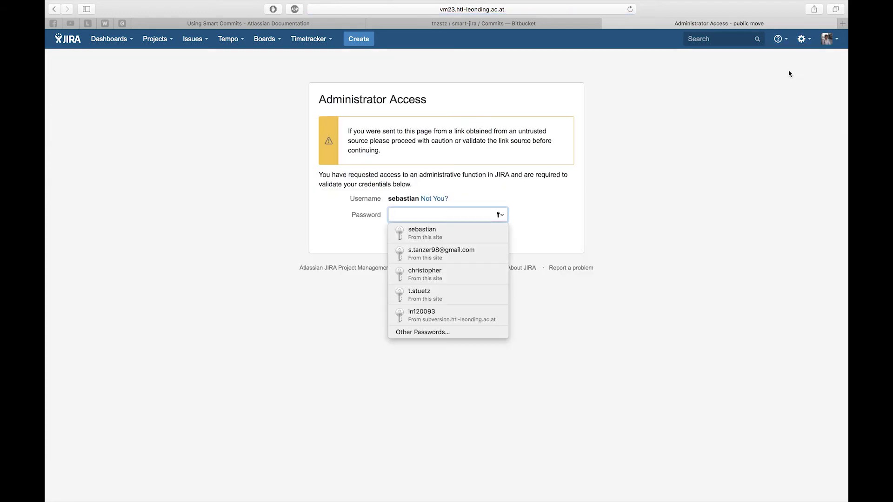
pyautogui.click(435, 232)
pyautogui.click(405, 236)
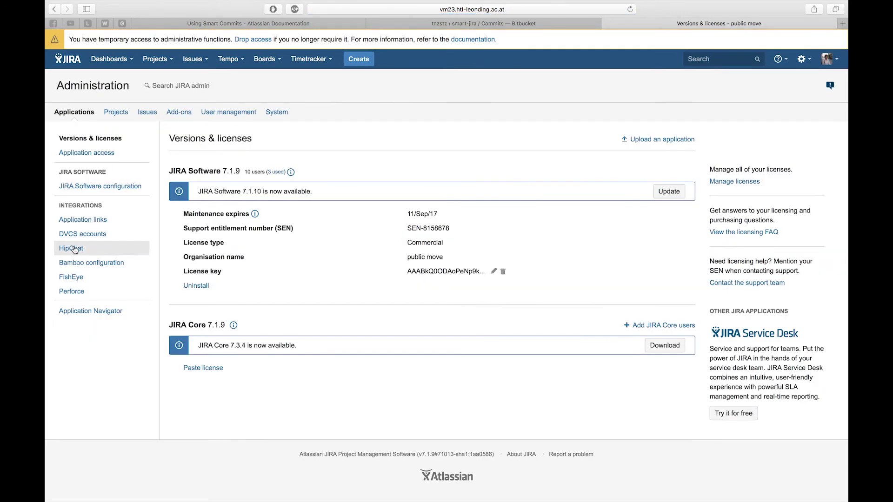
# Refresh the tnzstz account's repository list on DVCS accounts, then return to the smart-jira board.
pyautogui.click(81, 235)
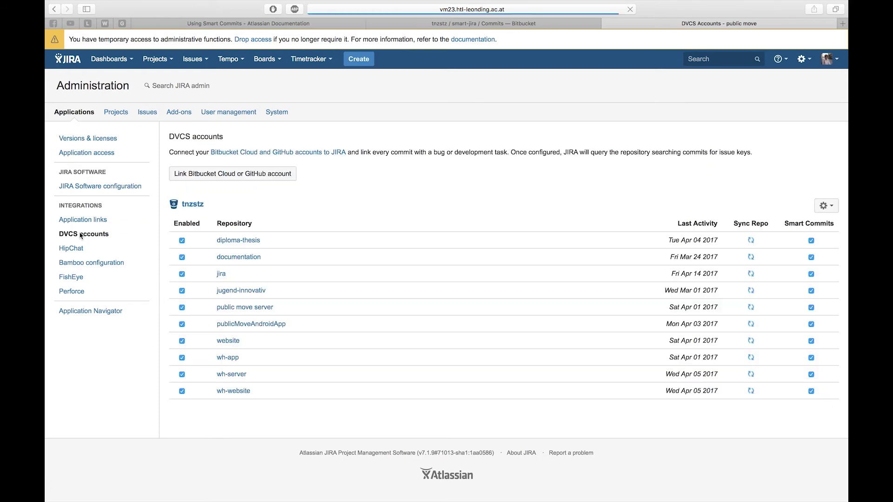
pyautogui.click(822, 210)
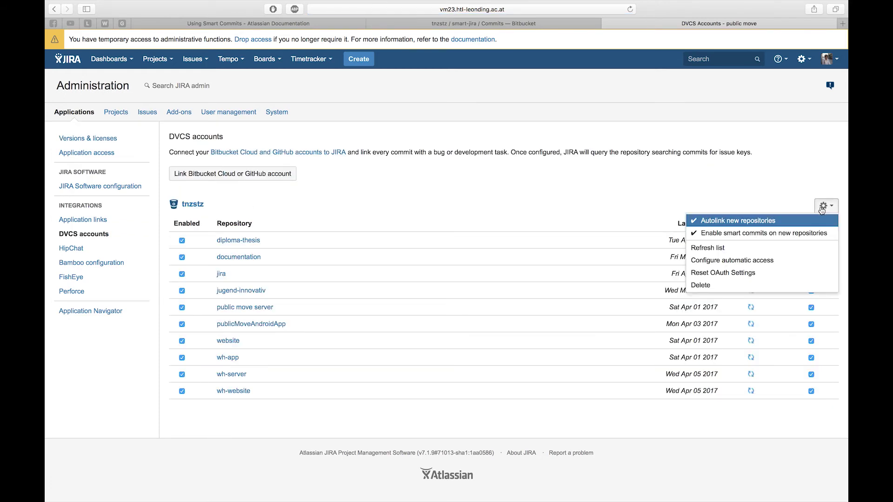
pyautogui.click(741, 254)
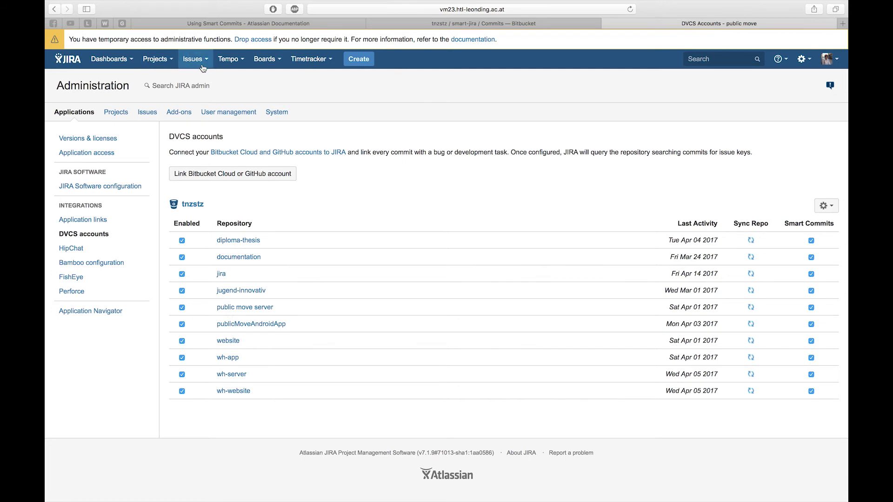
pyautogui.click(165, 64)
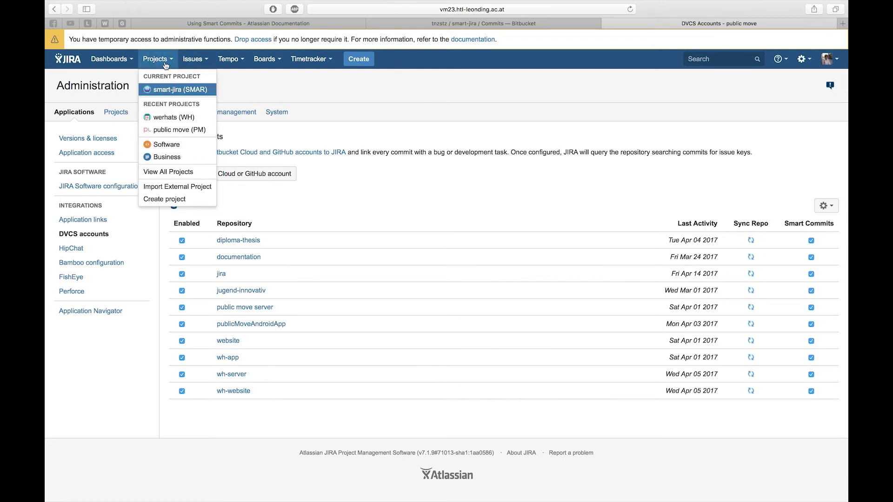
pyautogui.click(171, 92)
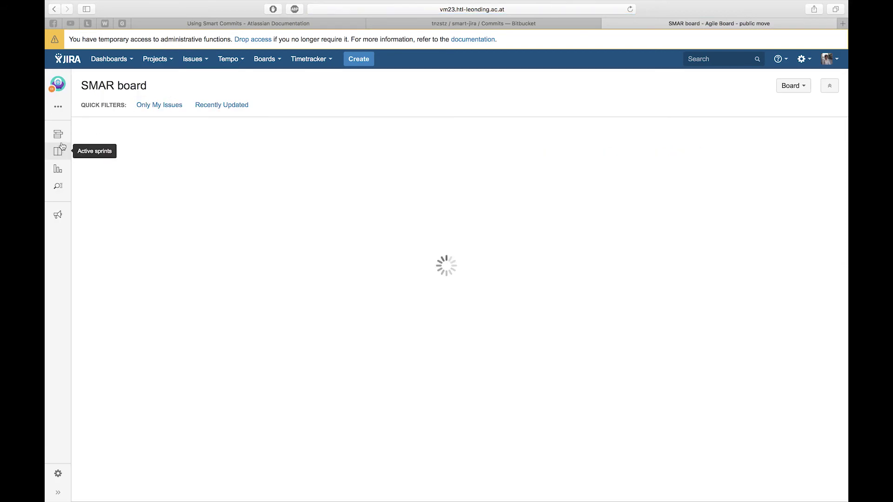
# From the smart-jira Bitbucket commit list, follow the SMAR-1 link to the Jira issue.
pyautogui.click(438, 24)
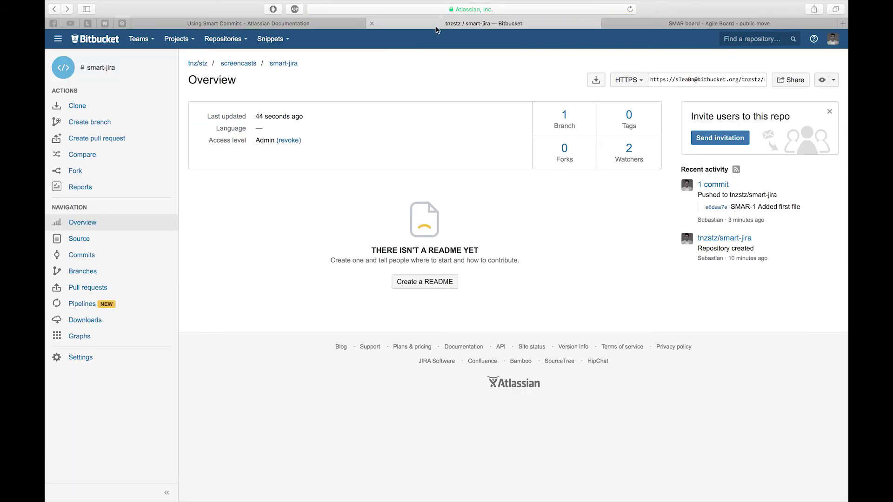
pyautogui.click(100, 256)
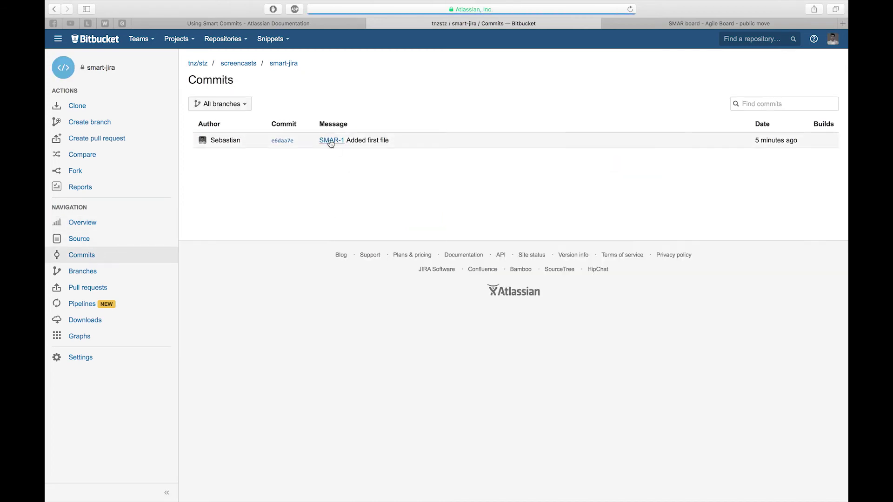
pyautogui.click(330, 141)
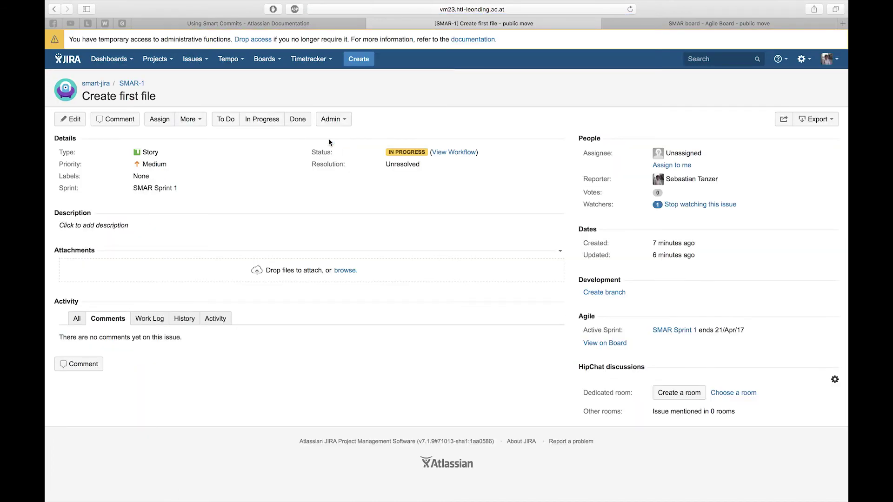
# Log 5m of work on SMAR-1, leaving 0m remaining.
pyautogui.click(195, 122)
pyautogui.click(176, 135)
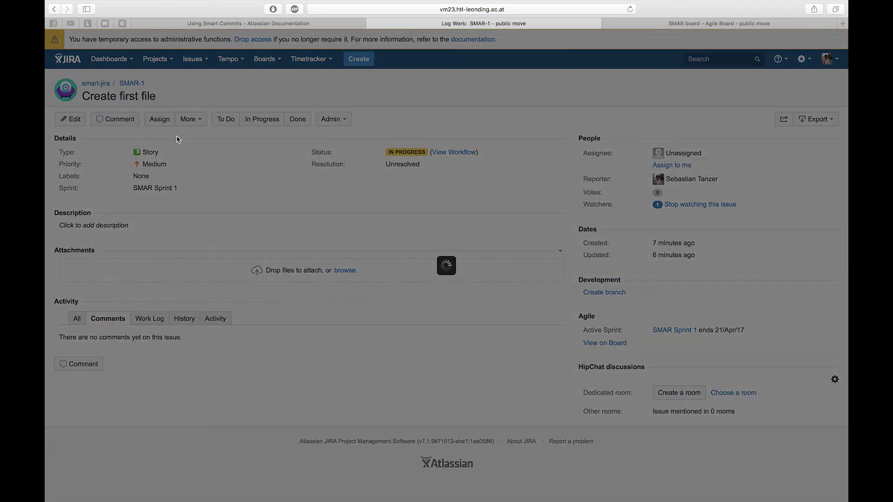
pyautogui.write('5m')
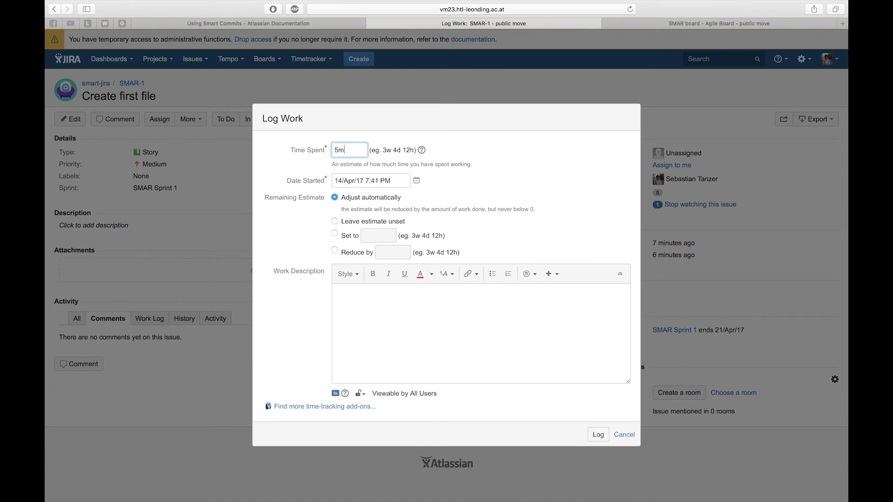
pyautogui.click(600, 435)
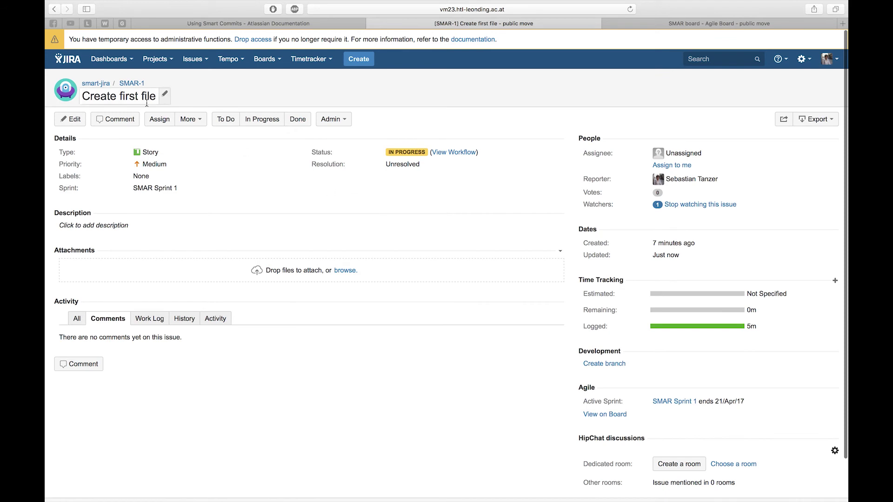
pyautogui.click(161, 63)
# On the SMAR board, move SMAR-1 to Done and SMAR-2 to In Progress.
pyautogui.click(158, 89)
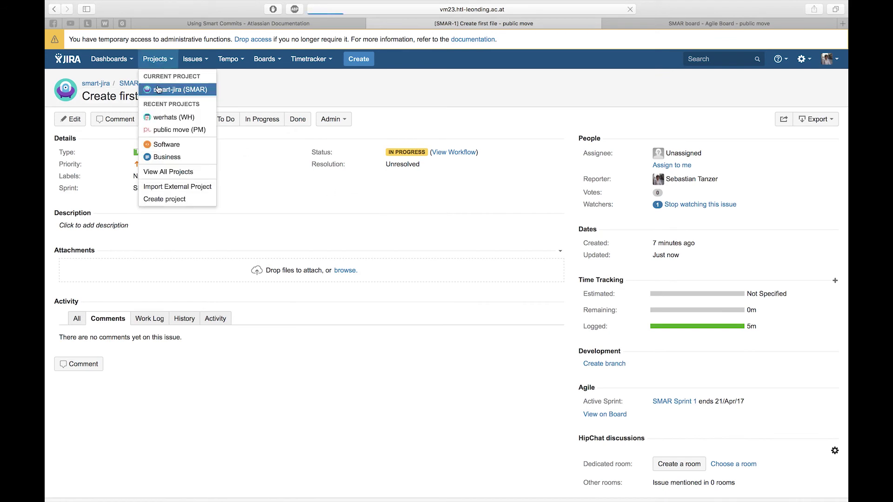
pyautogui.moveTo(372, 175); pyautogui.dragTo(658, 180)
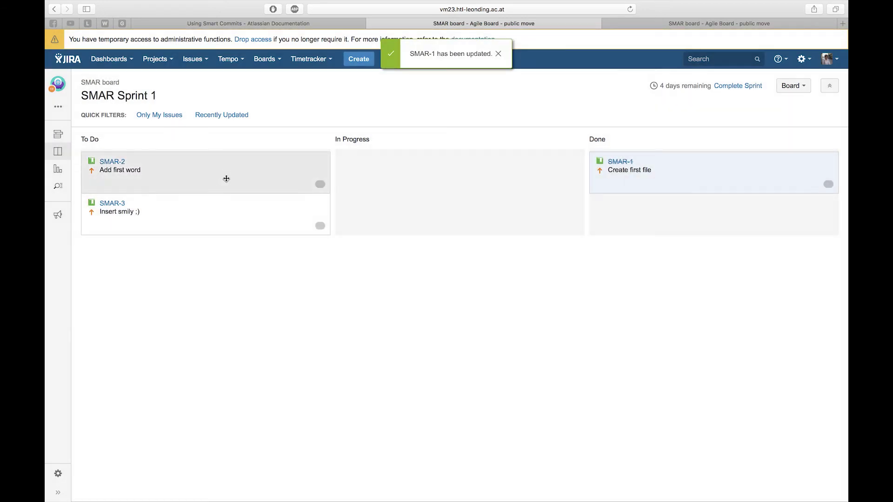
pyautogui.moveTo(225, 177); pyautogui.dragTo(438, 180)
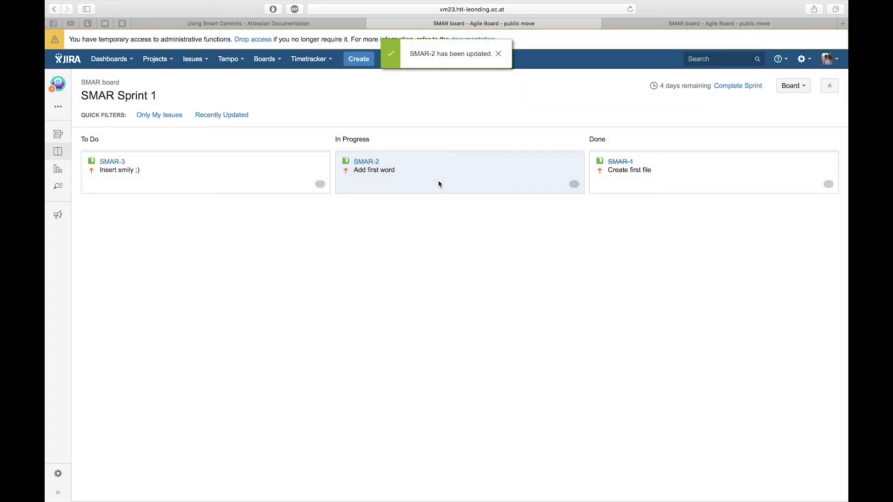
# Dismiss the SMAR-2 update notice and drop temporary administrator access.
pyautogui.click(498, 53)
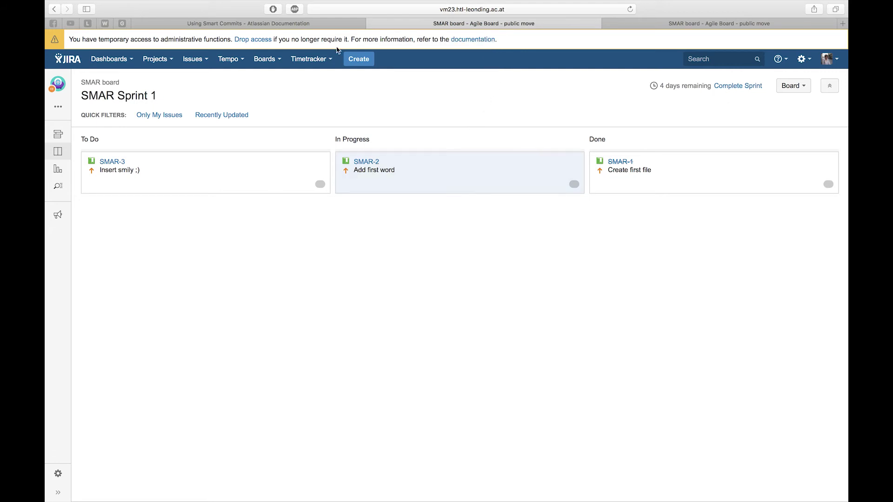
pyautogui.click(249, 40)
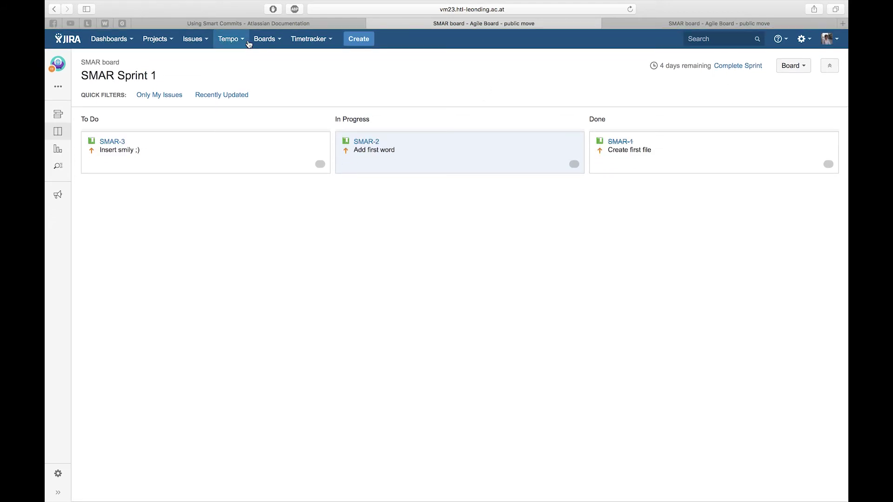
pyautogui.hotkey('ctrl', 'Right')
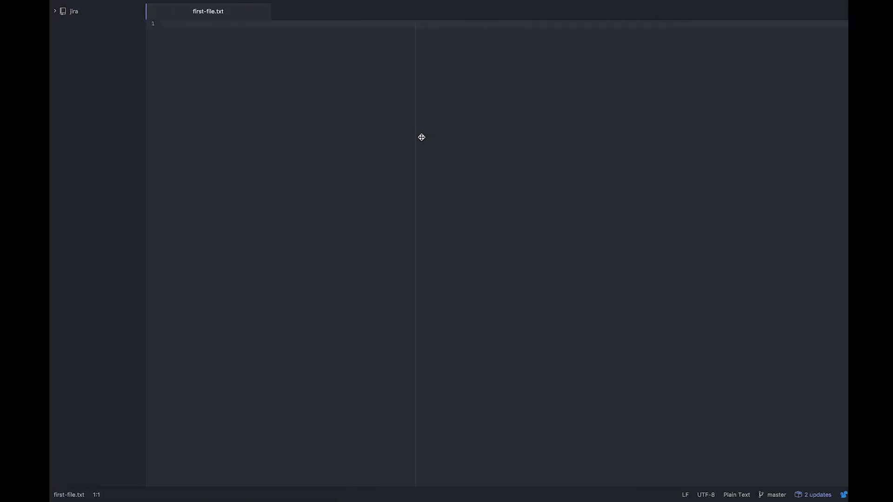
# Write 'Hello World' on line 1 of first-file.txt and save it.
pyautogui.write('Hello ')
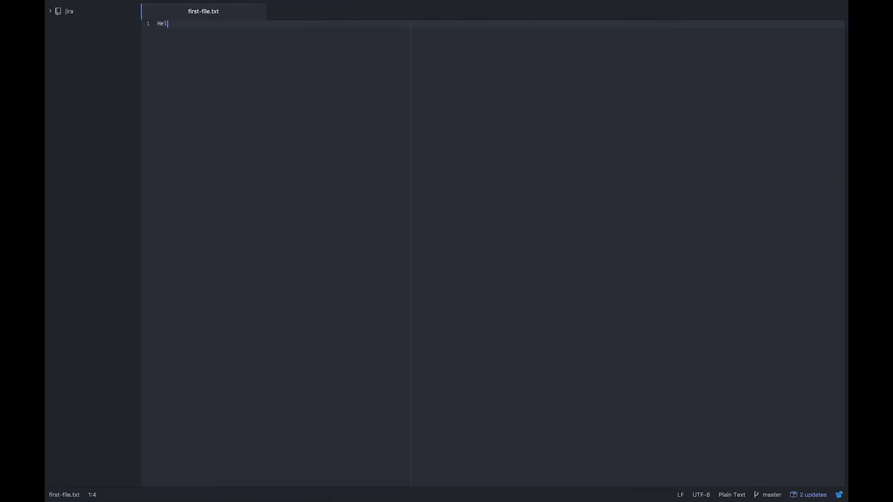
pyautogui.write('World')
pyautogui.press('super+s')
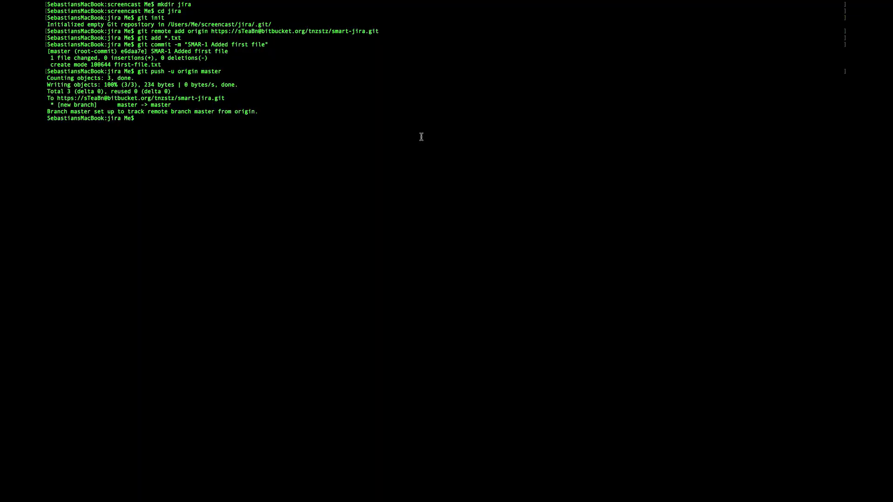
# Stage the text files and commit with message 'SMAR-2 #time 10m Added first words #done'.
pyautogui.press('Up')
pyautogui.press('Up')
pyautogui.press('Up')
pyautogui.press('Return')
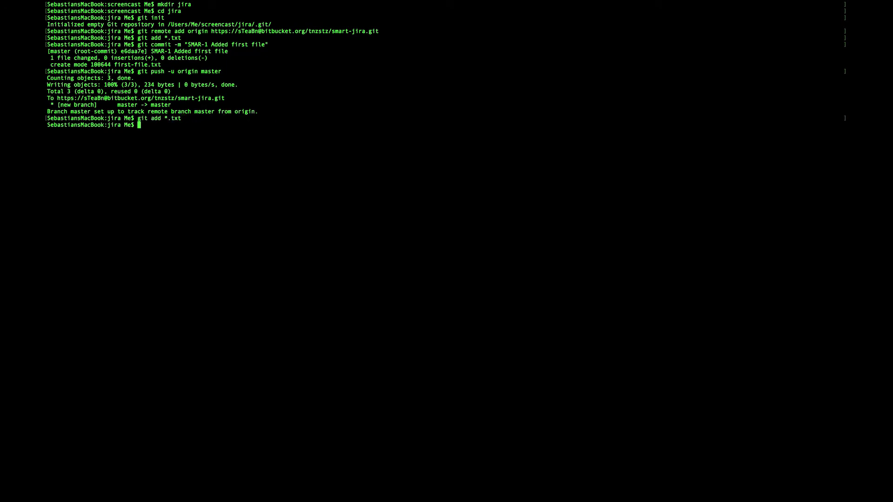
pyautogui.press('Up')
pyautogui.press('Up')
# Push the SMAR-2 commit to origin master.
pyautogui.press('Up')
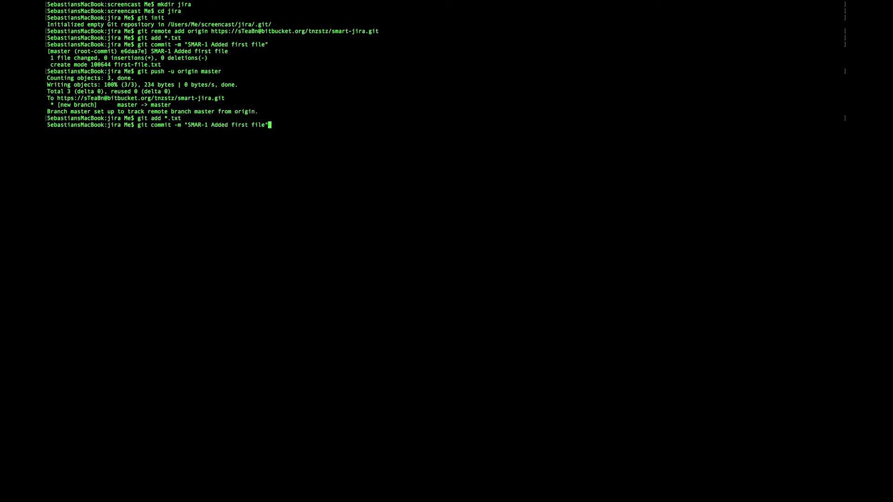
pyautogui.press('BackSpace')
pyautogui.press('BackSpace')
pyautogui.press('BackSpace')
pyautogui.press('BackSpace')
pyautogui.press('BackSpace')
pyautogui.press('BackSpace')
pyautogui.press('BackSpace')
pyautogui.press('BackSpace')
pyautogui.press('BackSpace')
pyautogui.press('BackSpace')
pyautogui.press('BackSpace')
pyautogui.press('BackSpace')
pyautogui.press('BackSpace')
pyautogui.press('BackSpace')
pyautogui.press('BackSpace')
pyautogui.press('BackSpace')
pyautogui.press('BackSpace')
pyautogui.press('BackSpace')
pyautogui.press('BackSpace')
pyautogui.write('2 ')
pyautogui.write('Added first words')
pyautogui.write('"')
pyautogui.press('Left')
pyautogui.press('Left')
pyautogui.press('Left')
pyautogui.press('Left')
pyautogui.press('Left')
pyautogui.press('Left')
pyautogui.press('Left')
pyautogui.press('Left')
pyautogui.press('Left')
pyautogui.press('Left')
pyautogui.press('Left')
pyautogui.press('Left')
pyautogui.press('Left')
pyautogui.press('Left')
pyautogui.press('Left')
pyautogui.press('Left')
pyautogui.press('Left')
pyautogui.press('Left')
pyautogui.press('Left')
pyautogui.write('#time 10m')
pyautogui.press('BackSpace')
pyautogui.press('Right')
pyautogui.press('Right')
pyautogui.press('Right')
pyautogui.press('Right')
pyautogui.press('Right')
pyautogui.press('Right')
pyautogui.press('Right')
pyautogui.press('Right')
pyautogui.press('Right')
pyautogui.press('Right')
pyautogui.press('Right')
pyautogui.press('Right')
pyautogui.press('Right')
pyautogui.press('Right')
pyautogui.press('Right')
pyautogui.press('Right')
pyautogui.press('Right')
pyautogui.write('#done')
pyautogui.write('"')
pyautogui.press('Return')
pyautogui.press('Up')
pyautogui.press('Up')
pyautogui.press('Up')
pyautogui.press('Return')
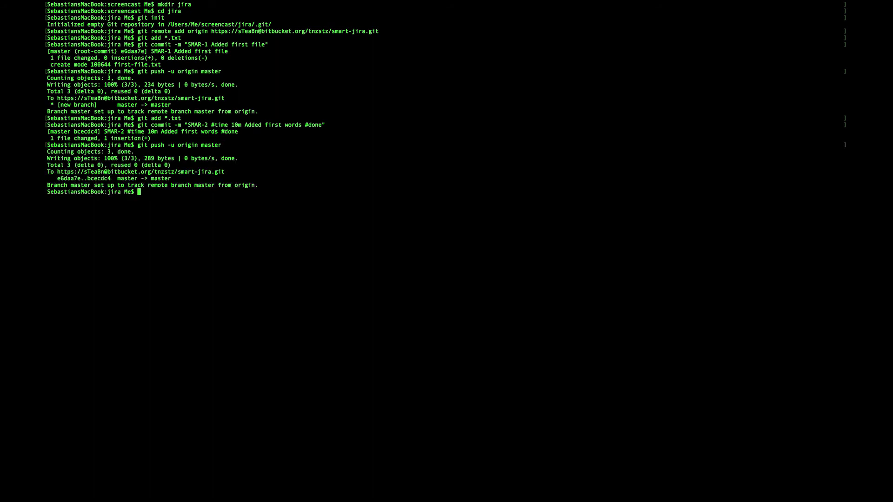
pyautogui.hotkey('ctrl', 'Left')
pyautogui.hotkey('ctrl', 'Left')
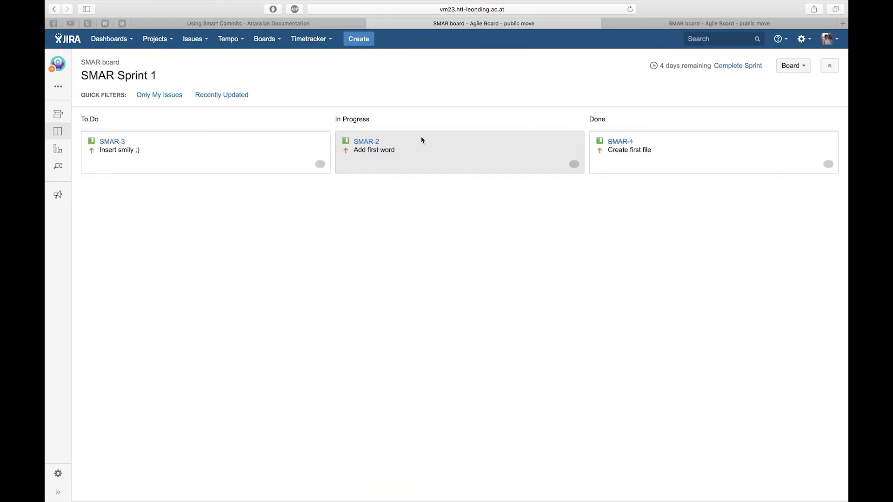
# Go back to the smart-jira repository's commits and open SMAR-2 from its commit.
pyautogui.click(421, 140)
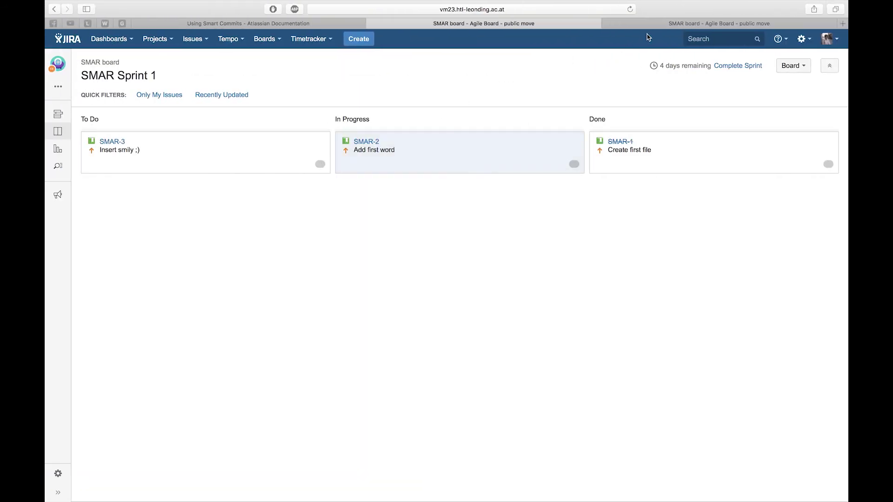
pyautogui.click(52, 9)
pyautogui.click(52, 9)
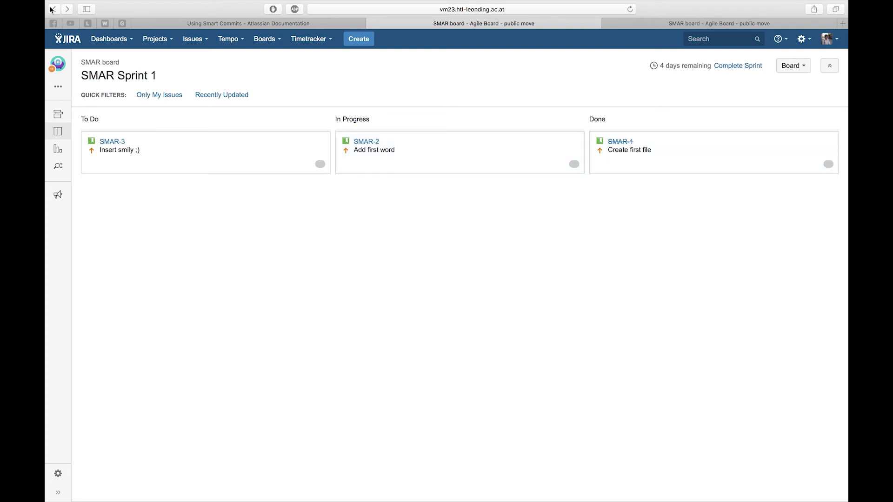
pyautogui.click(52, 9)
pyautogui.click(52, 9)
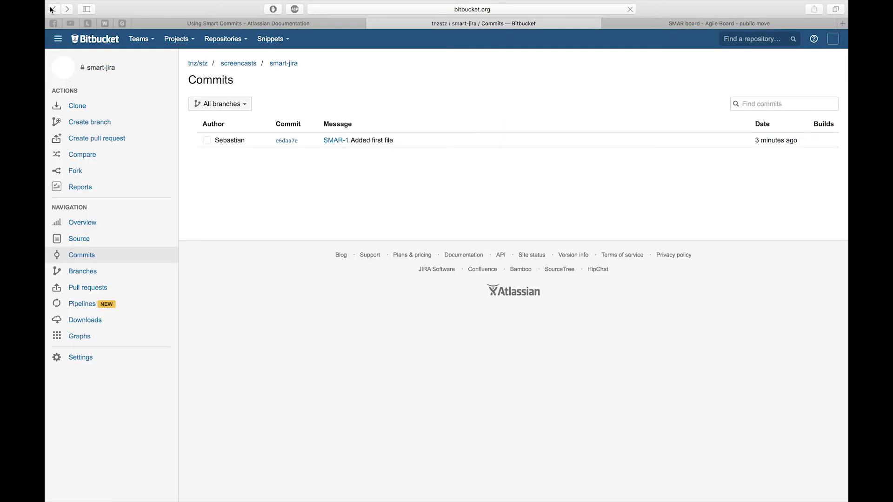
pyautogui.click(52, 8)
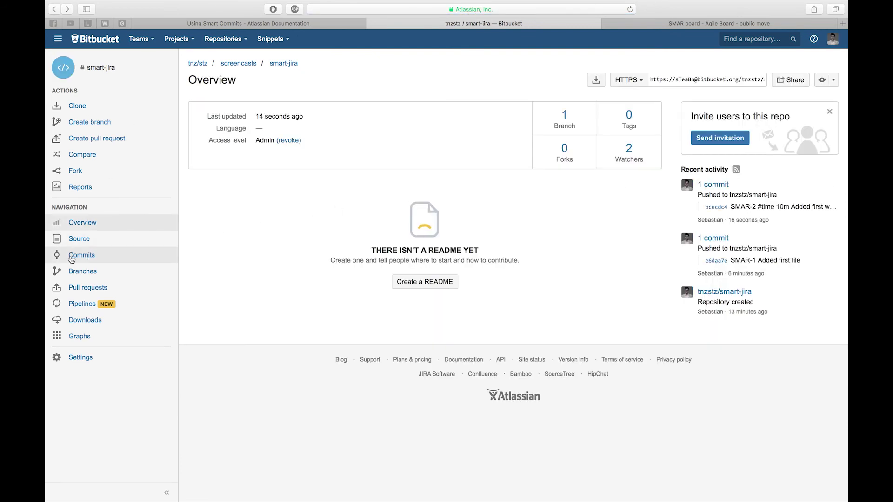
pyautogui.click(77, 255)
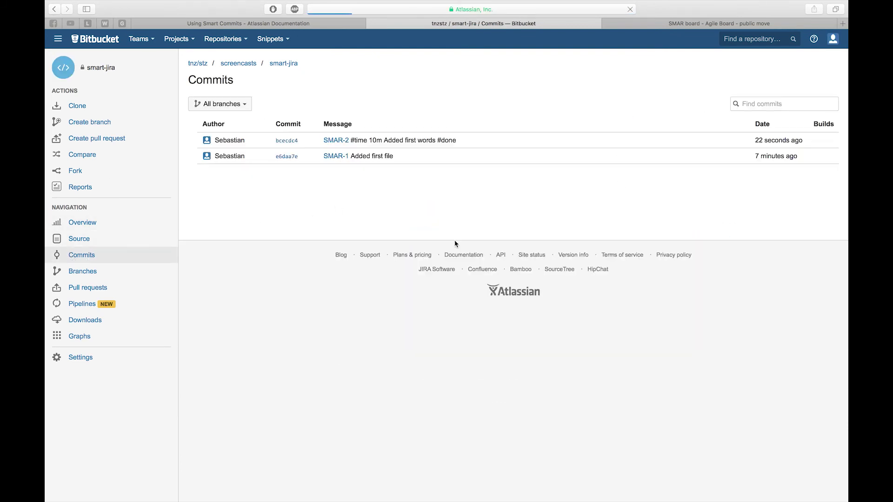
pyautogui.click(335, 140)
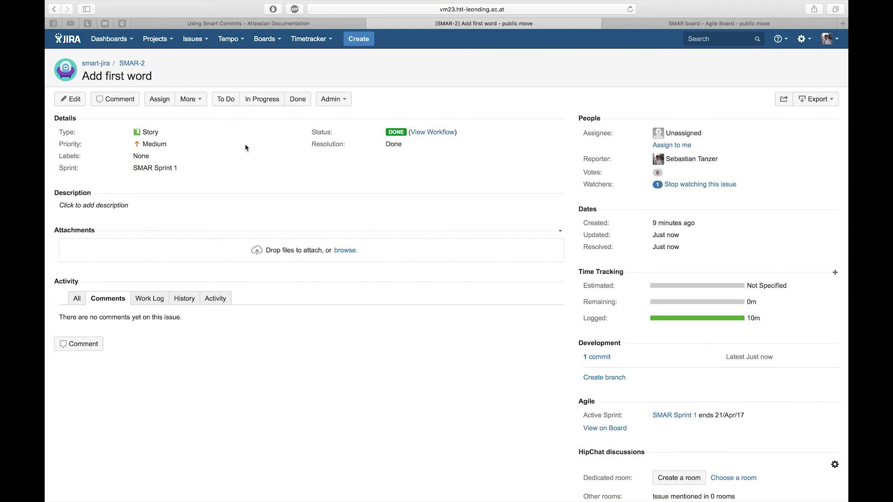
# Return to the SMAR board and move SMAR-3 from To Do into In Progress.
pyautogui.click(94, 65)
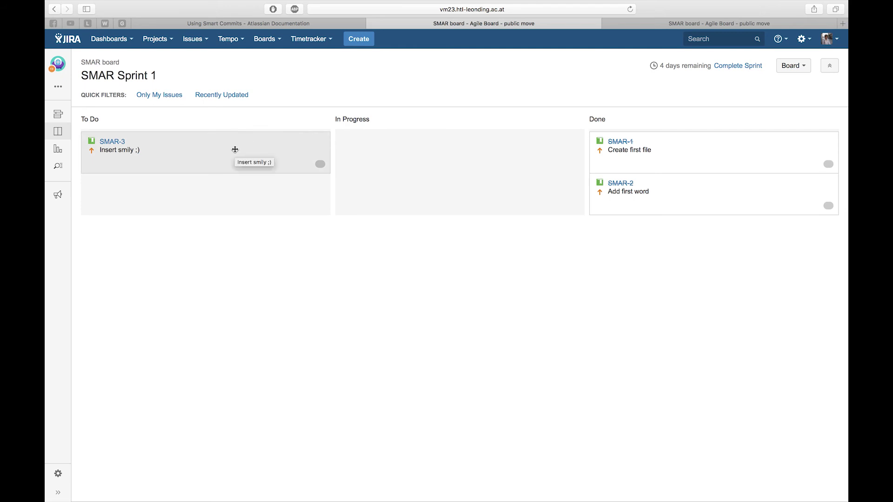
pyautogui.moveTo(235, 149); pyautogui.dragTo(496, 152)
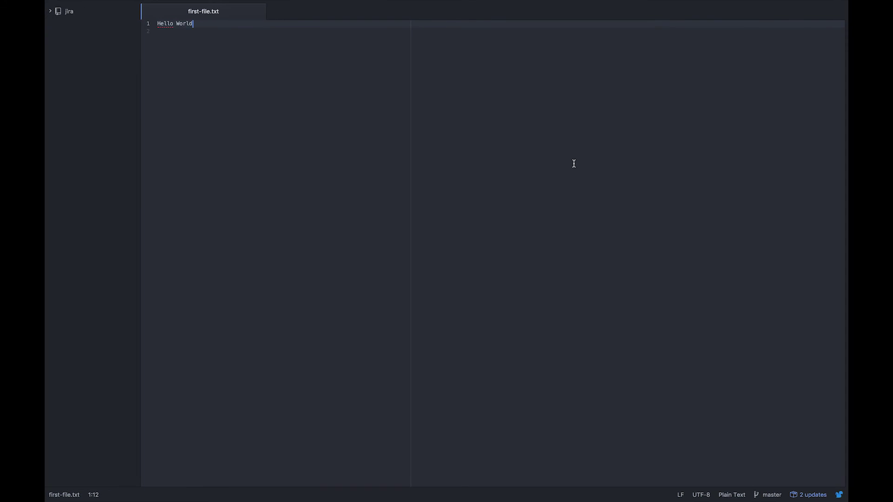
# Paste the ASCII-art smiley below Hello World in first-file.txt and save it.
pyautogui.press('Return')
pyautogui.press('Return')
pyautogui.hotkey('ctrl', 'v')
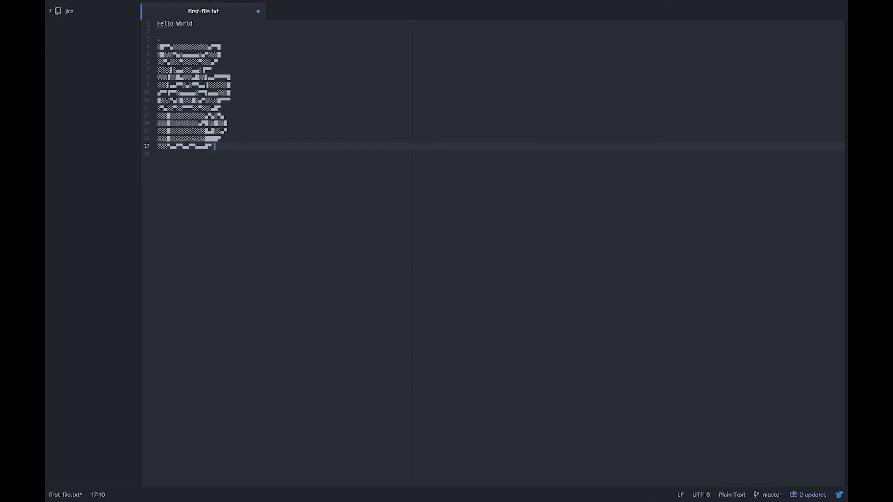
pyautogui.hotkey('ctrl', 's')
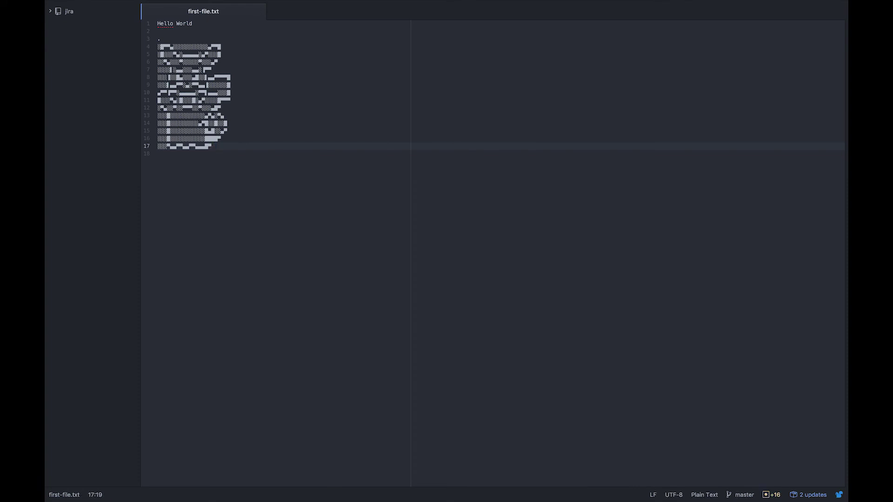
# Stage the file and commit 'SMAR-3 #time 4h Added a fancy smily #done #comment it's really fancy'.
pyautogui.press('super+Tab')
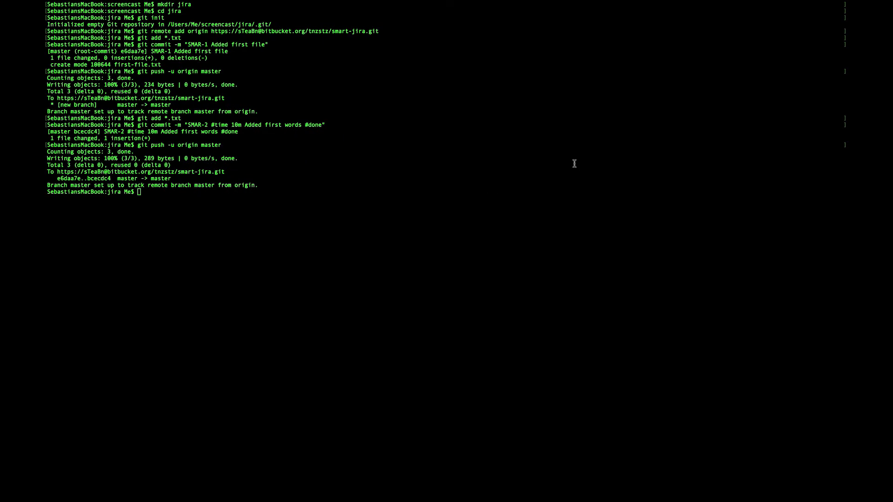
pyautogui.press('Up')
pyautogui.press('Up')
pyautogui.press('Up')
pyautogui.press('Return')
pyautogui.press('Up')
pyautogui.press('Up')
pyautogui.press('Up')
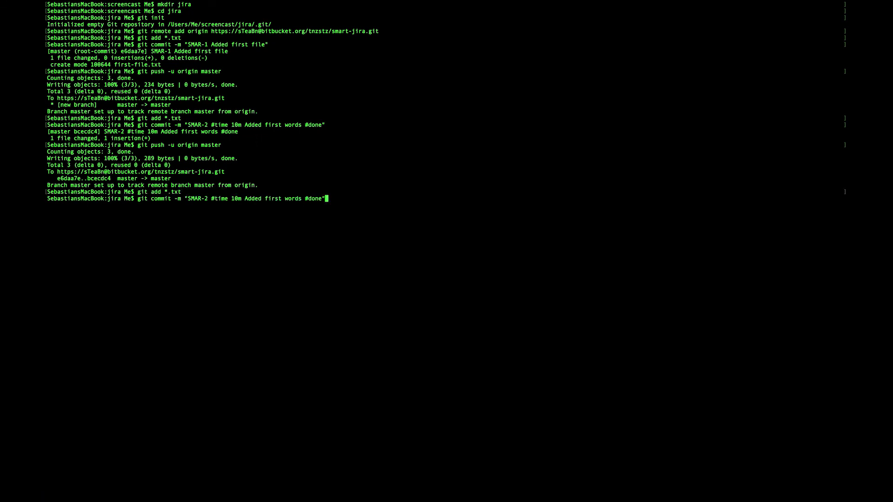
pyautogui.press('BackSpace')
pyautogui.press('BackSpace')
pyautogui.press('BackSpace')
pyautogui.press('BackSpace')
pyautogui.press('BackSpace')
pyautogui.press('BackSpace')
pyautogui.press('BackSpace')
pyautogui.press('BackSpace')
pyautogui.press('BackSpace')
pyautogui.press('BackSpace')
pyautogui.press('BackSpace')
pyautogui.press('BackSpace')
pyautogui.press('BackSpace')
pyautogui.press('BackSpace')
pyautogui.press('BackSpace')
pyautogui.press('BackSpace')
pyautogui.press('BackSpace')
pyautogui.press('BackSpace')
pyautogui.press('BackSpace')
pyautogui.press('BackSpace')
pyautogui.press('BackSpace')
pyautogui.press('BackSpace')
pyautogui.press('BackSpace')
pyautogui.press('BackSpace')
pyautogui.press('BackSpace')
pyautogui.press('BackSpace')
pyautogui.press('BackSpace')
pyautogui.press('BackSpace')
pyautogui.press('BackSpace')
pyautogui.press('BackSpace')
pyautogui.press('BackSpace')
pyautogui.press('BackSpace')
pyautogui.press('BackSpace')
pyautogui.press('BackSpace')
pyautogui.press('BackSpace')
pyautogui.press('BackSpace')
pyautogui.write('3 #time')
pyautogui.write(' 4h ')
pyautogui.write('Added ')
pyautogui.write('a fanc')
pyautogui.write('y smil')
pyautogui.write('y "')
pyautogui.write('#done #')
pyautogui.write('c')
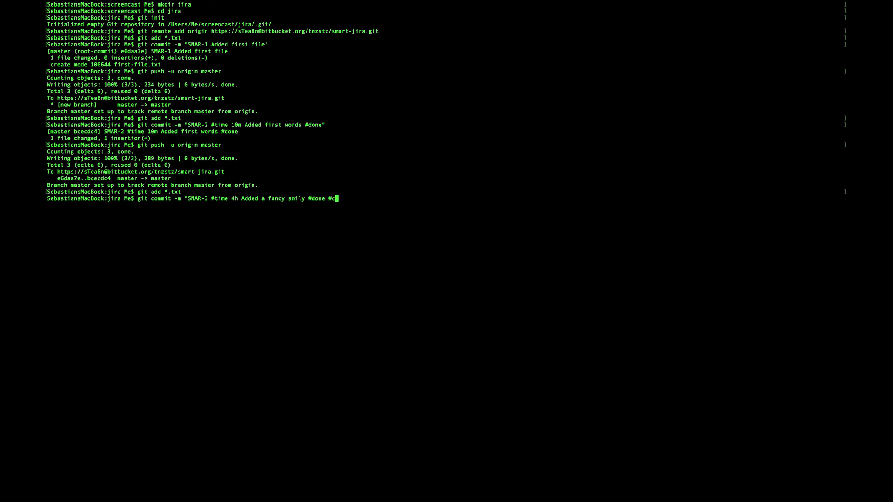
pyautogui.write("omment it's really fancy")
pyautogui.press('Return')
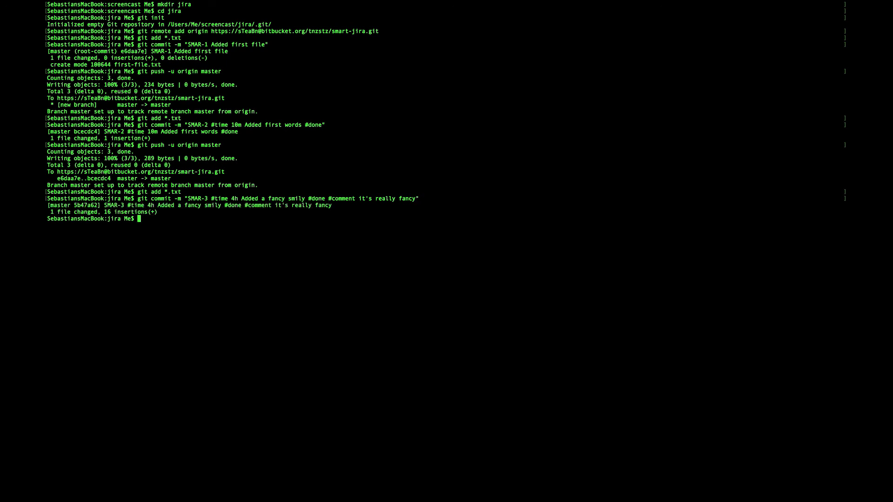
# Push the SMAR-3 commit to origin master.
pyautogui.press('Up')
pyautogui.press('Up')
pyautogui.press('Up')
pyautogui.press('Return')
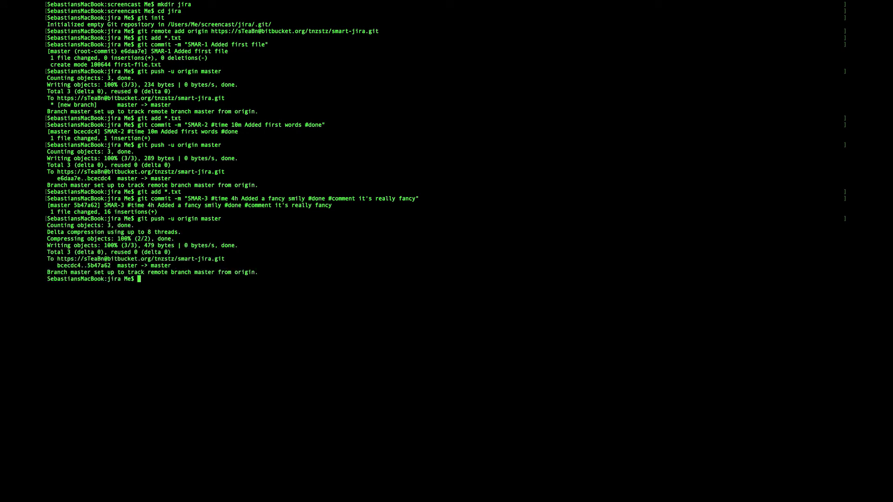
pyautogui.hotkey('ctrl', 'Left')
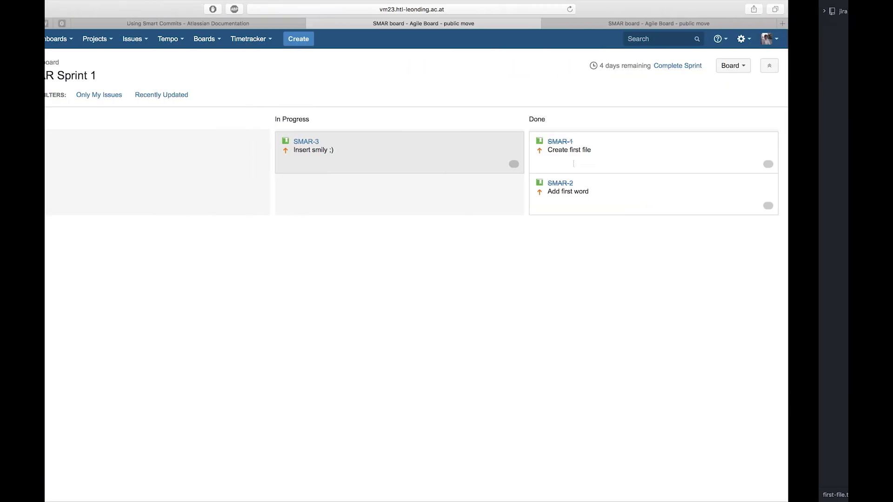
# Reload the board and check SMAR-3's Done status, new comment and linked commit.
pyautogui.press('super+r')
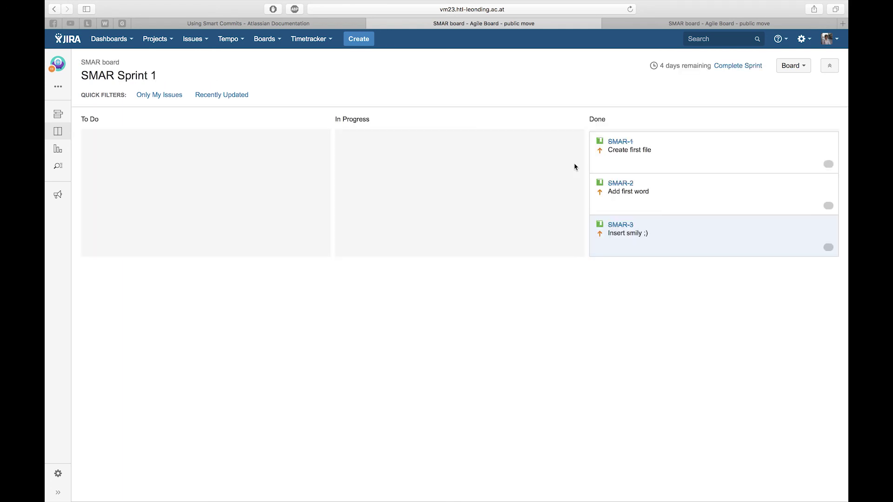
pyautogui.click(665, 234)
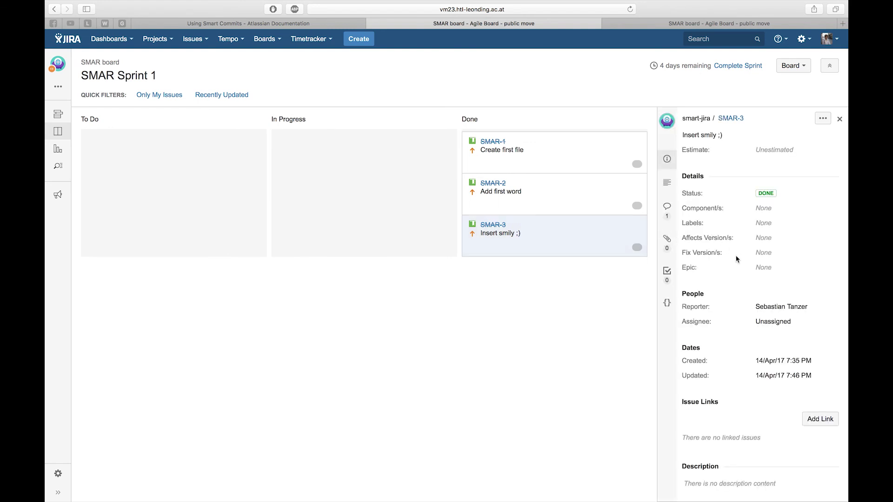
pyautogui.scroll(-5, 736, 259)
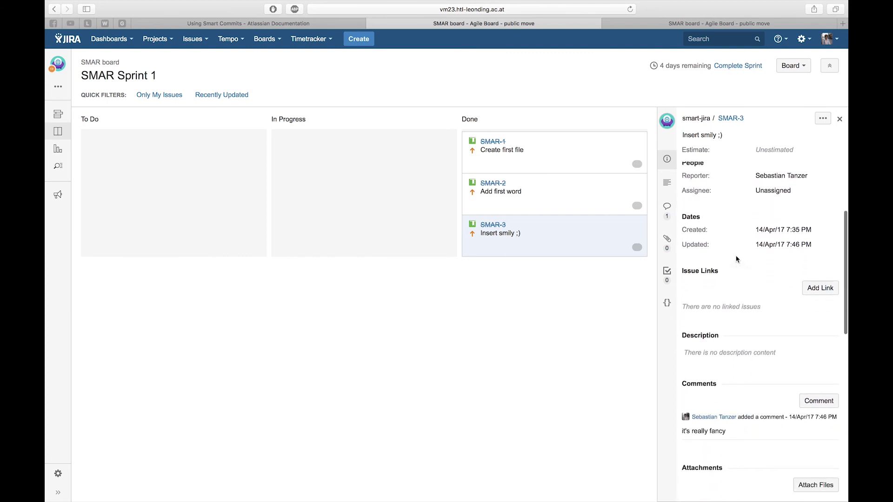
pyautogui.scroll(-3, 736, 259)
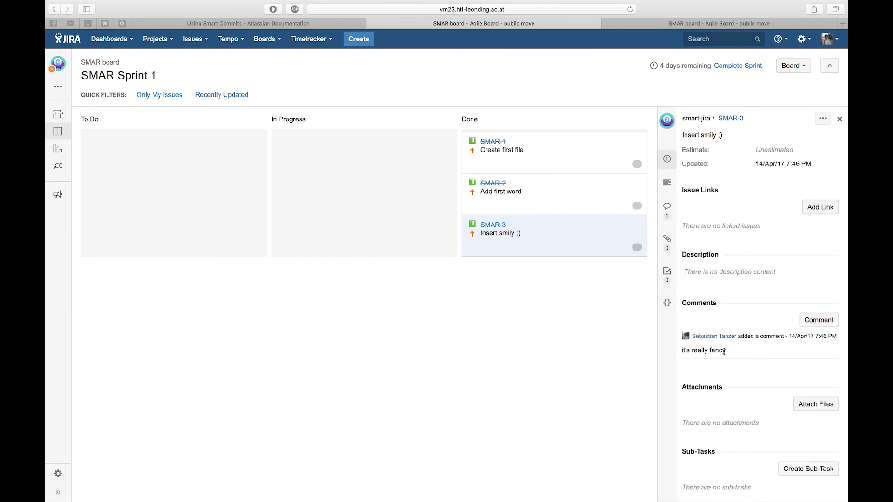
pyautogui.scroll(-5, 724, 351)
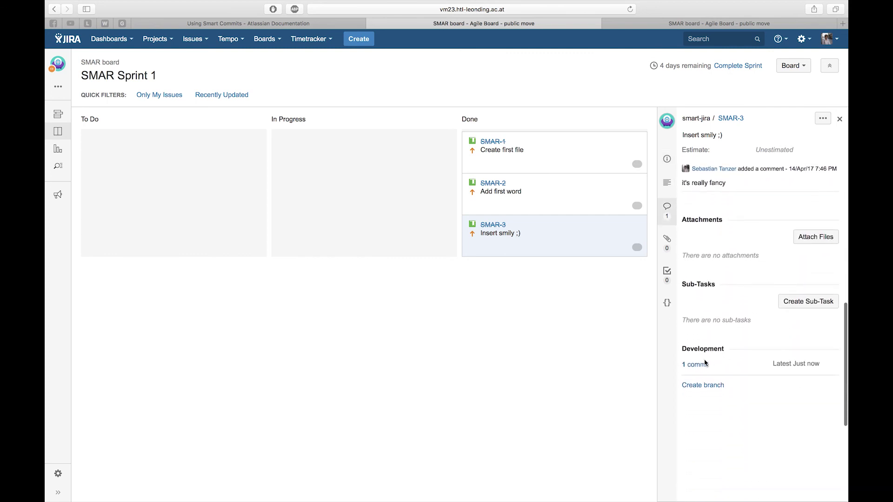
pyautogui.click(700, 365)
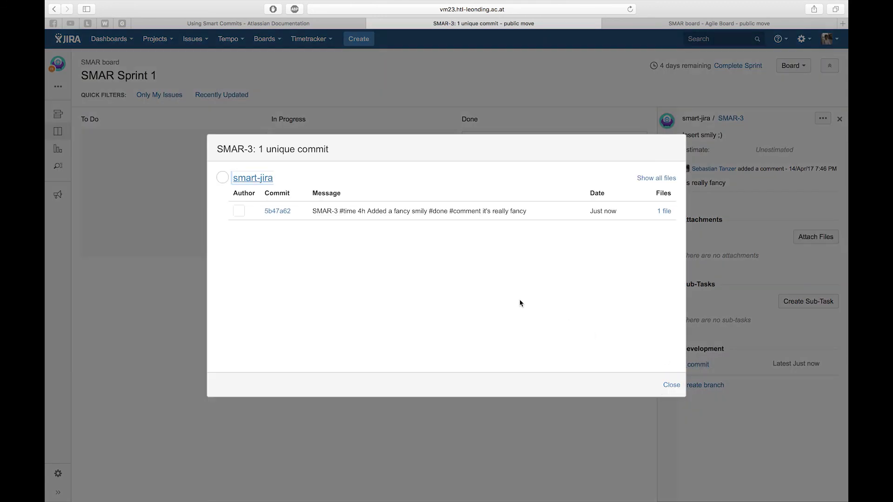
pyautogui.click(671, 387)
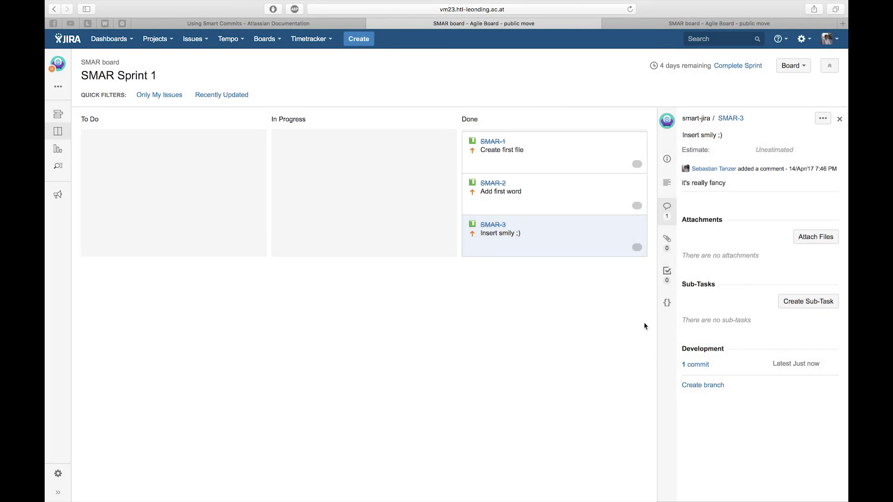
pyautogui.click(839, 119)
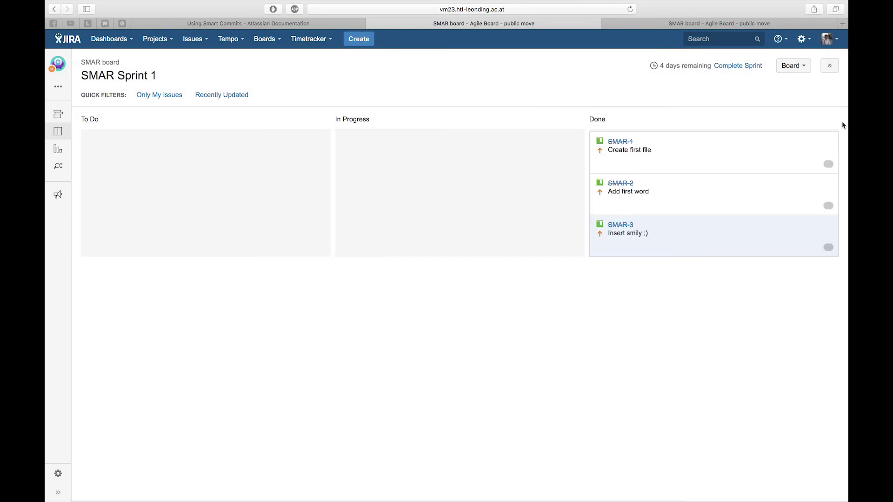
# Complete SMAR Sprint 1 with its 3 finished issues, confirming in the Complete Sprint dialog.
pyautogui.click(734, 66)
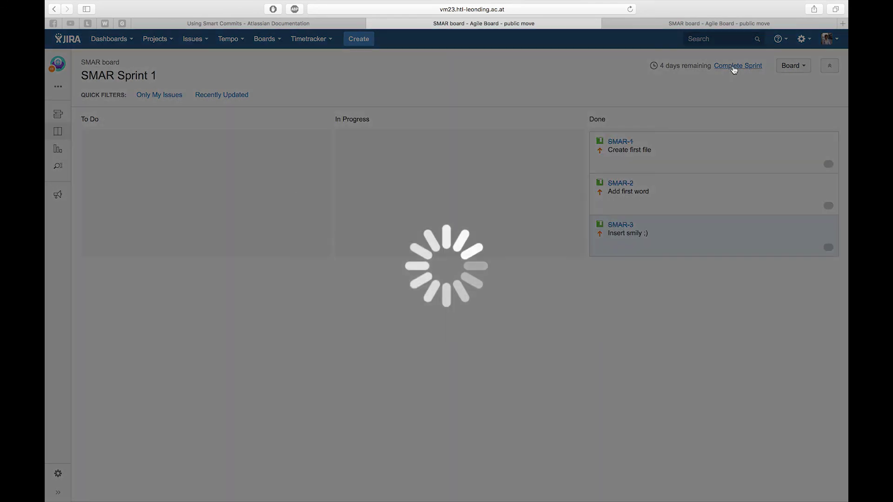
pyautogui.click(543, 326)
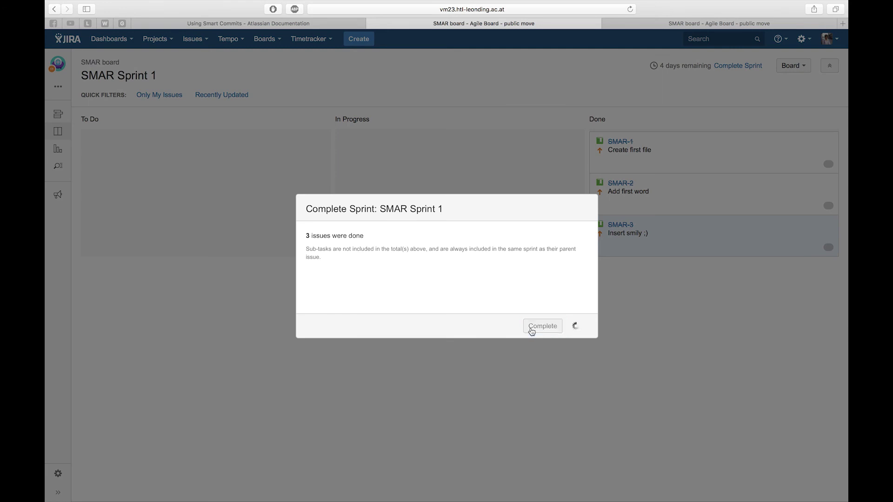